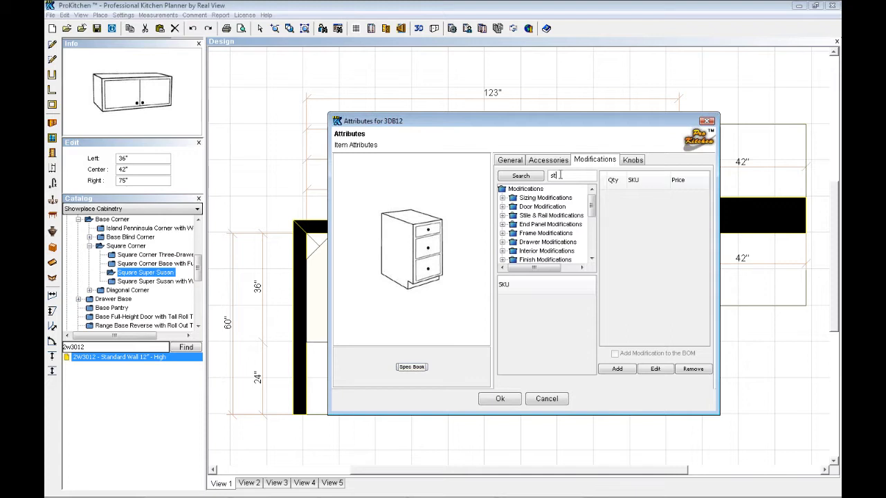
Step: Search the 3DB12 base's modifications for "stile" and view the spec book page for ESB3R Extended Stiles
{"action": "key", "text": "Return"}
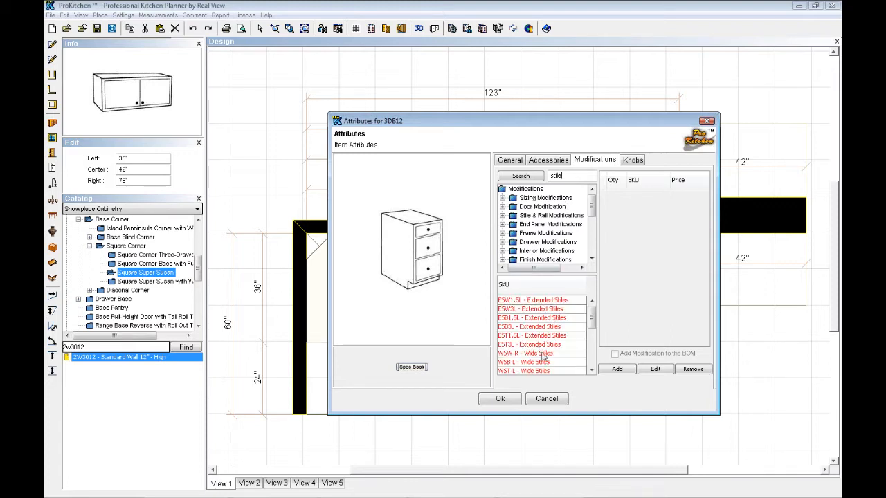
{"action": "scroll", "coordinate": [548, 352], "scroll_direction": "down", "scroll_amount": 1}
{"action": "scroll", "coordinate": [550, 349], "scroll_direction": "up", "scroll_amount": 1}
{"action": "scroll", "coordinate": [551, 336], "scroll_direction": "down", "scroll_amount": 1}
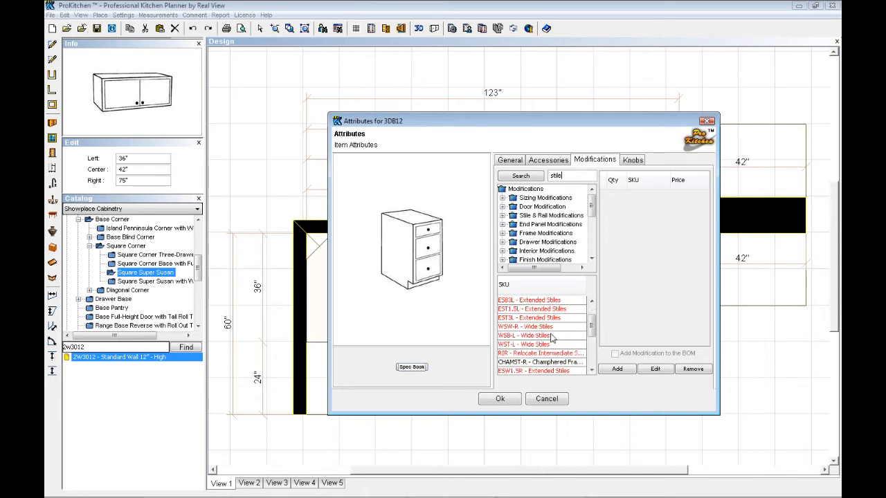
{"action": "scroll", "coordinate": [539, 375], "scroll_direction": "down", "scroll_amount": 1}
{"action": "left_click", "coordinate": [540, 371]}
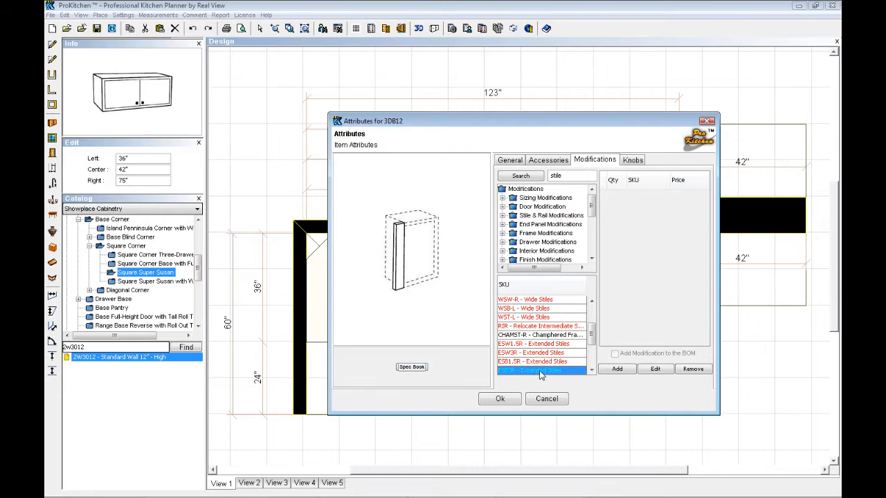
{"action": "double_click", "coordinate": [539, 372]}
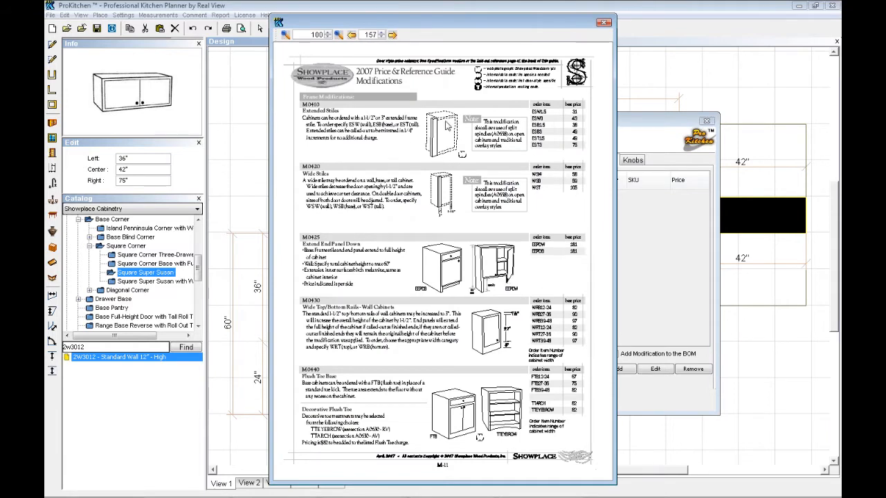
{"action": "left_click", "coordinate": [603, 22]}
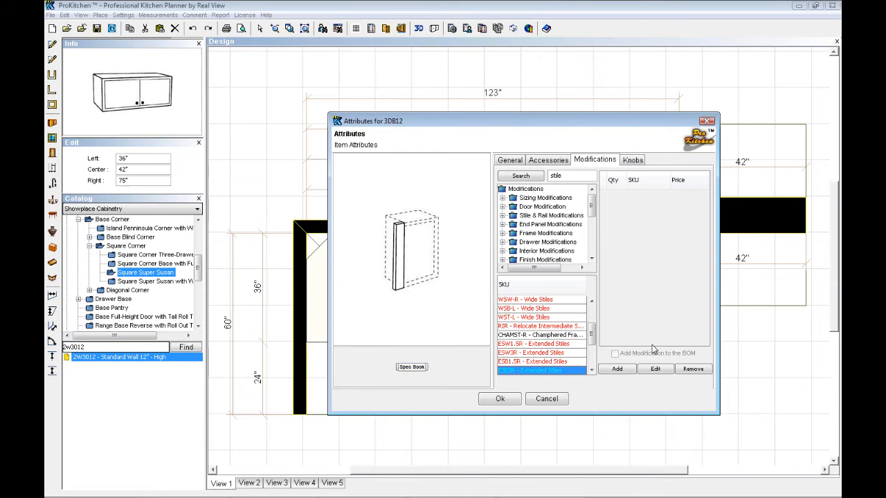
Step: Add the ESB3R Extended Stiles modification to the 3DB12 base with its Right parameter set to 2 1/2", and inspect the 3D preview
{"action": "left_click", "coordinate": [616, 370]}
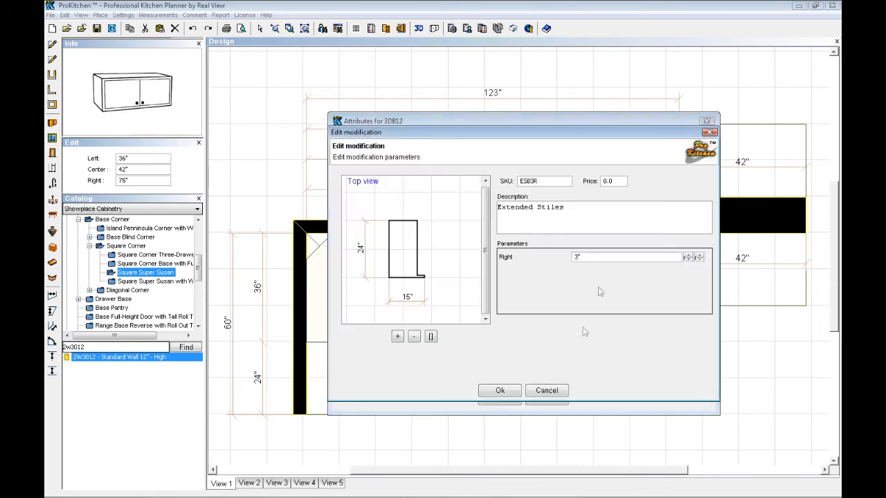
{"action": "left_click", "coordinate": [698, 259]}
{"action": "left_click", "coordinate": [700, 260]}
{"action": "left_click", "coordinate": [700, 259]}
{"action": "left_click", "coordinate": [699, 259]}
{"action": "left_click", "coordinate": [700, 260]}
{"action": "left_click", "coordinate": [699, 260]}
{"action": "left_click", "coordinate": [699, 259]}
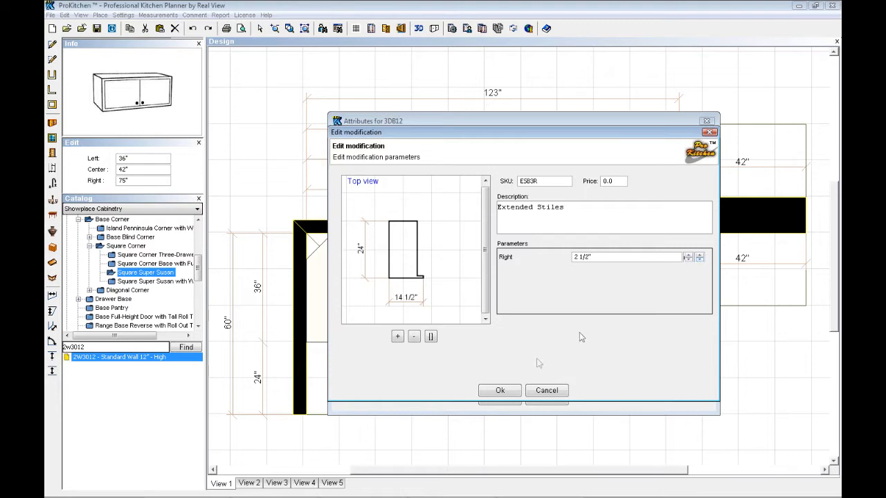
{"action": "left_click", "coordinate": [500, 391]}
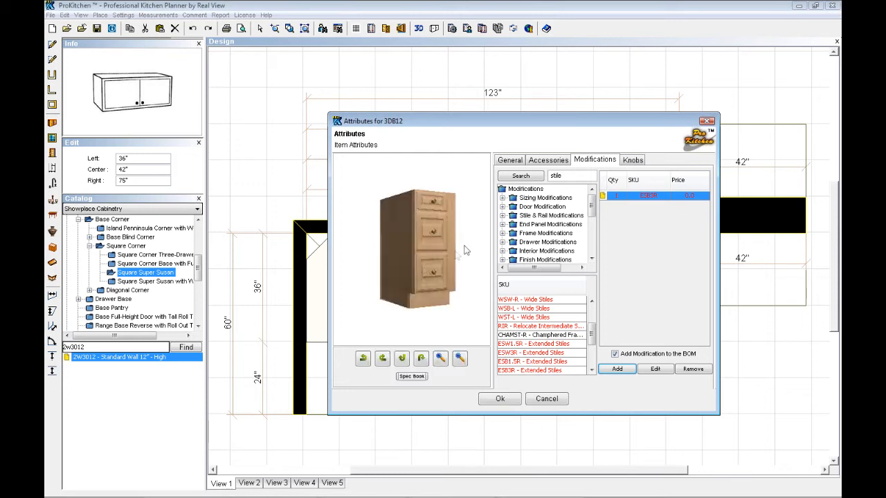
{"action": "left_click_drag", "start_coordinate": [460, 242], "coordinate": [373, 207]}
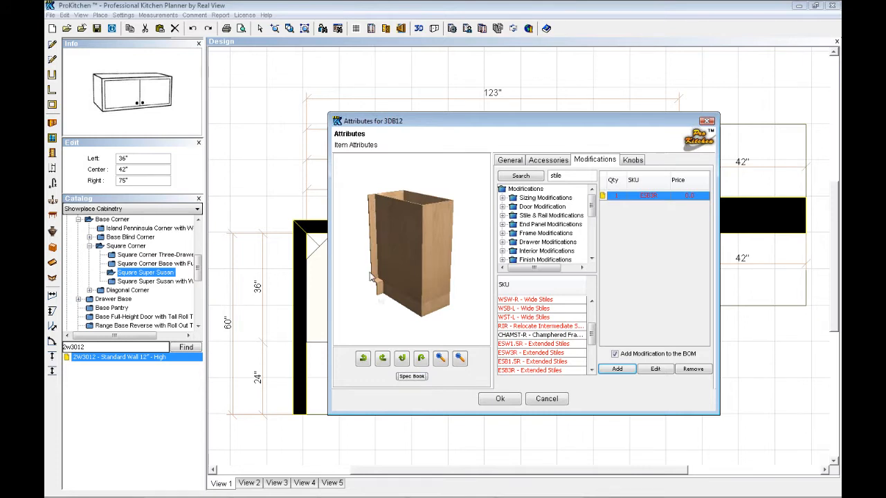
{"action": "left_click", "coordinate": [502, 399]}
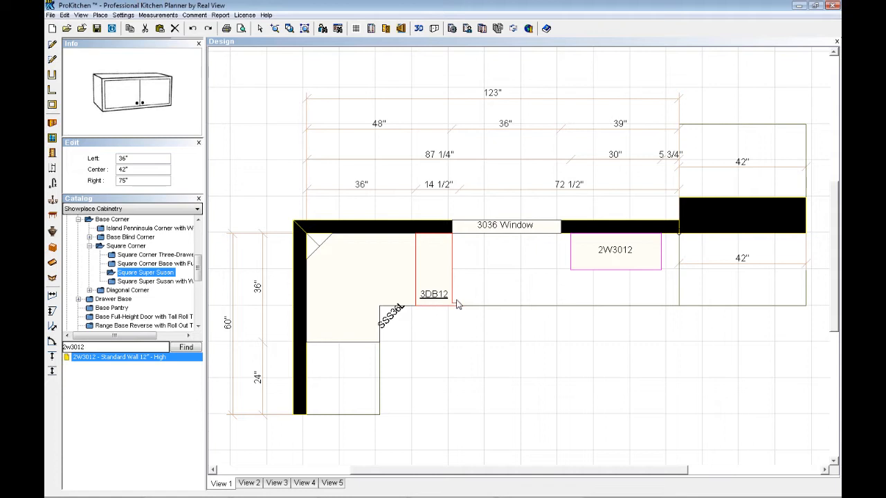
Step: Remove the ESB3R Extended Stiles modification from the 3DB12 base
{"action": "double_click", "coordinate": [427, 280]}
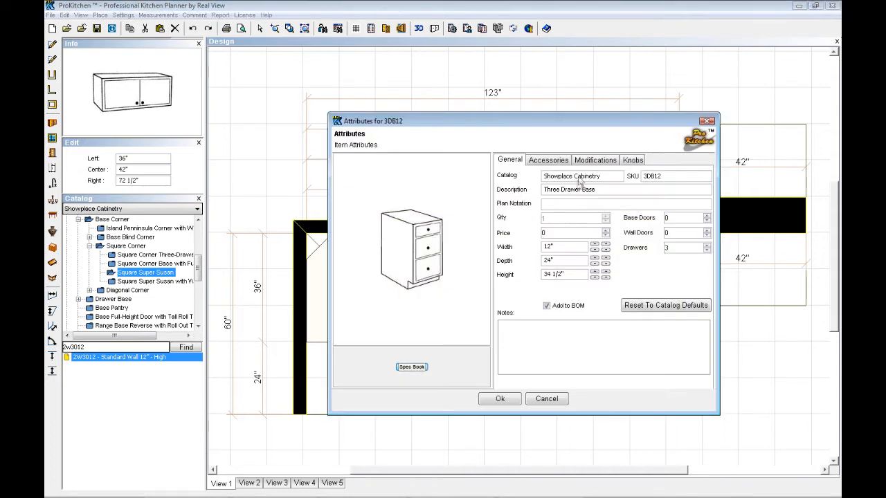
{"action": "left_click", "coordinate": [592, 161]}
{"action": "left_click", "coordinate": [646, 197]}
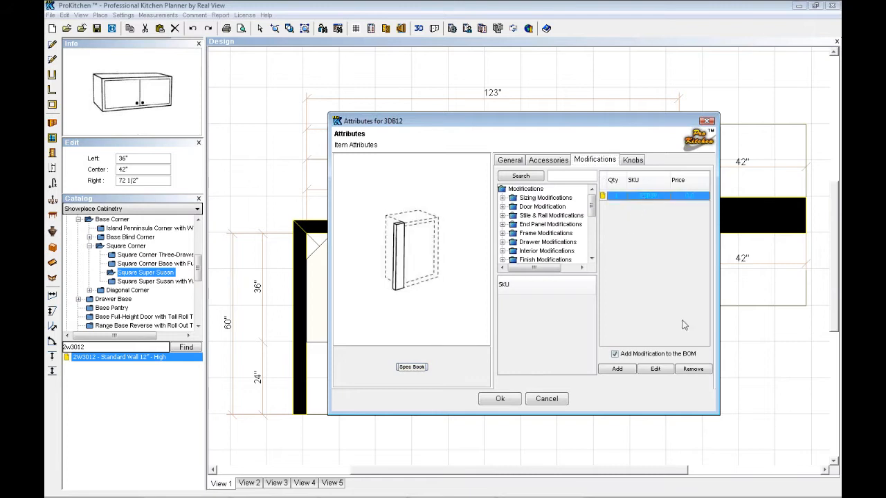
{"action": "left_click", "coordinate": [693, 368]}
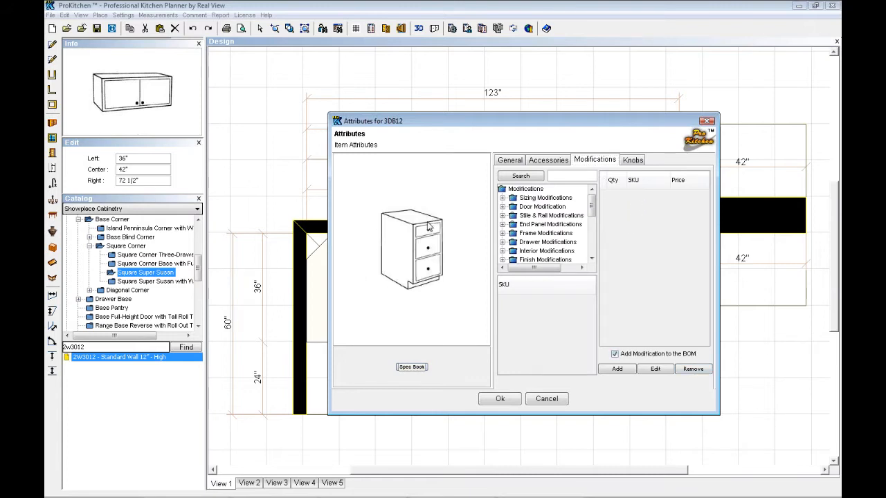
Step: Try the knob options on the 3DB12's top drawer, keeping the knob in use and vertically centered, and accept the attributes
{"action": "left_click", "coordinate": [632, 161]}
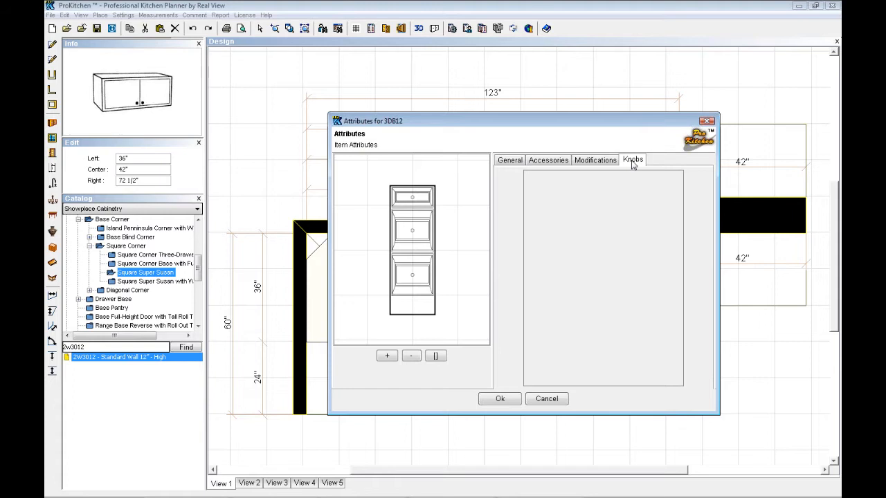
{"action": "left_click", "coordinate": [410, 200]}
{"action": "left_click", "coordinate": [602, 296]}
{"action": "left_click", "coordinate": [602, 296]}
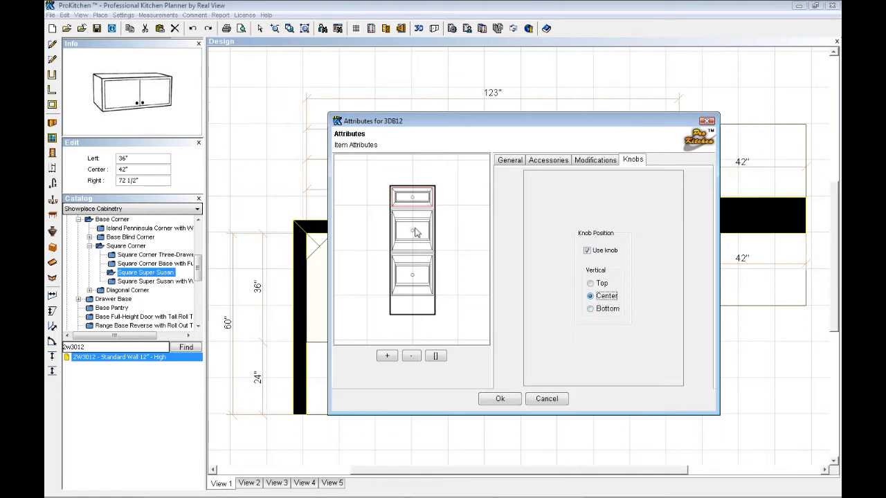
{"action": "left_click", "coordinate": [586, 250]}
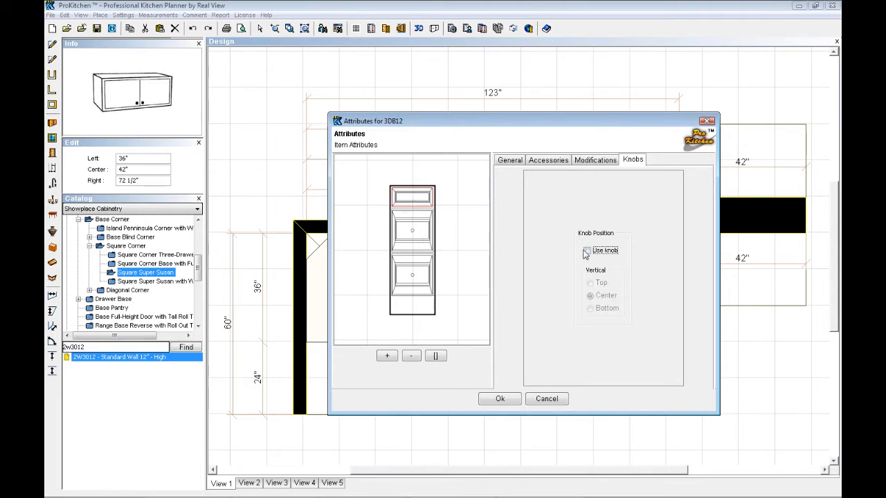
{"action": "left_click", "coordinate": [587, 250]}
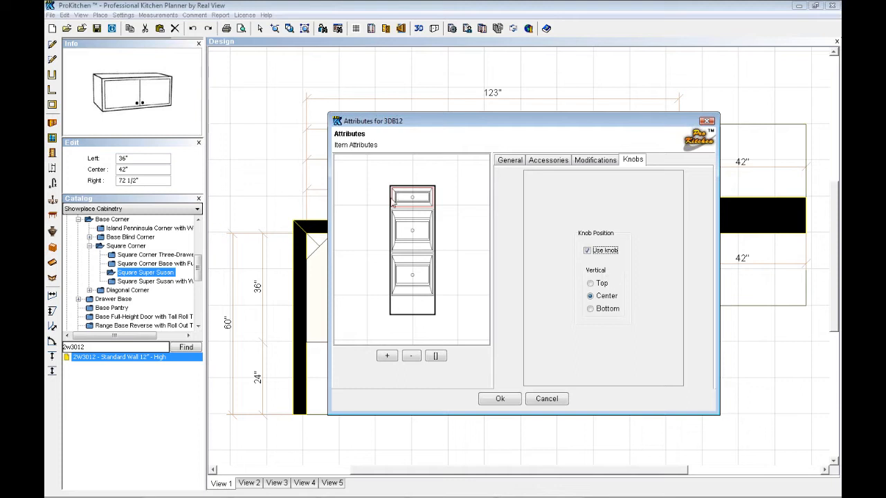
{"action": "left_click", "coordinate": [500, 399]}
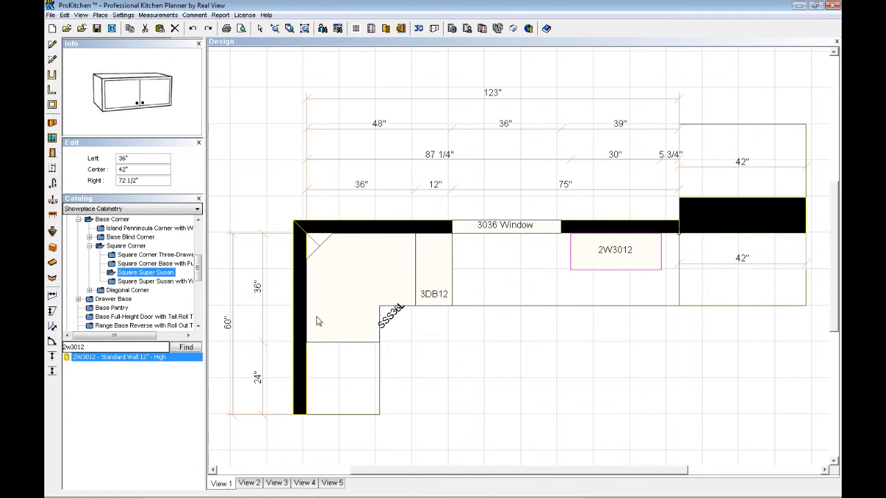
Step: Find the 2SRB36 Sink/Range Base in the catalog and place it beneath the window, against the 3DB12 base
{"action": "left_click_drag", "start_coordinate": [93, 345], "coordinate": [63, 346]}
{"action": "type", "text": "2sbr"}
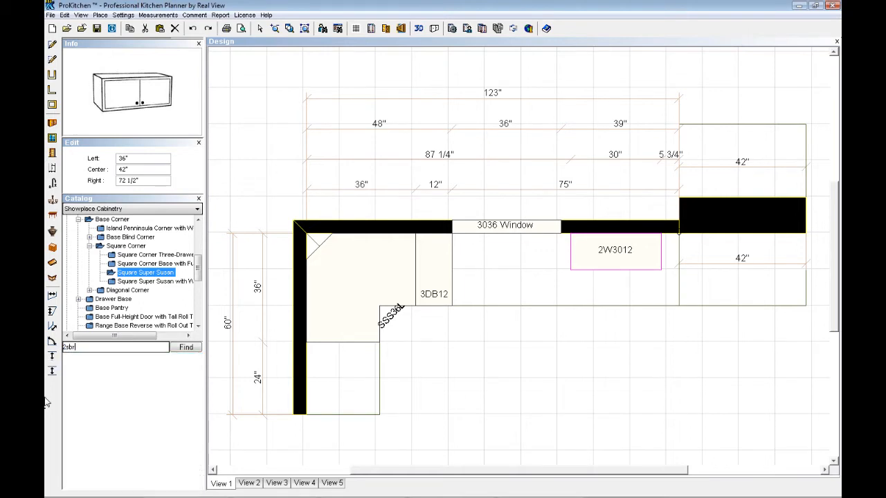
{"action": "key", "text": "BackSpace"}
{"action": "key", "text": "BackSpace"}
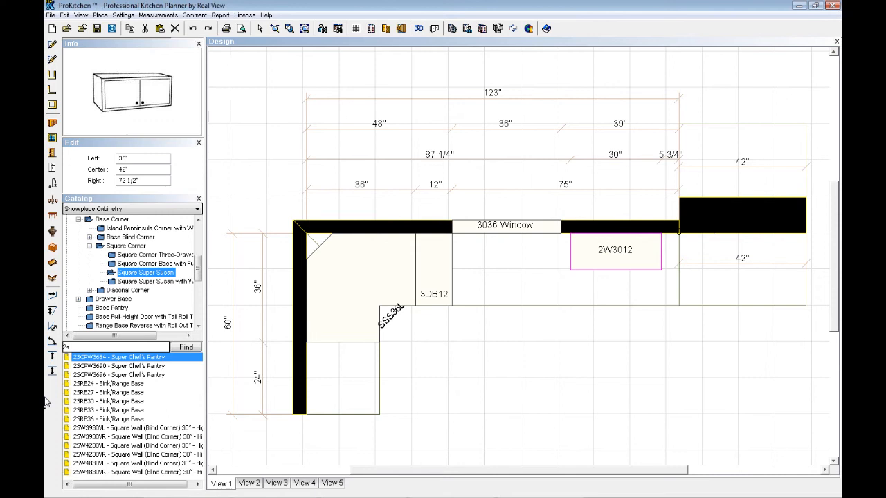
{"action": "type", "text": "rb36"}
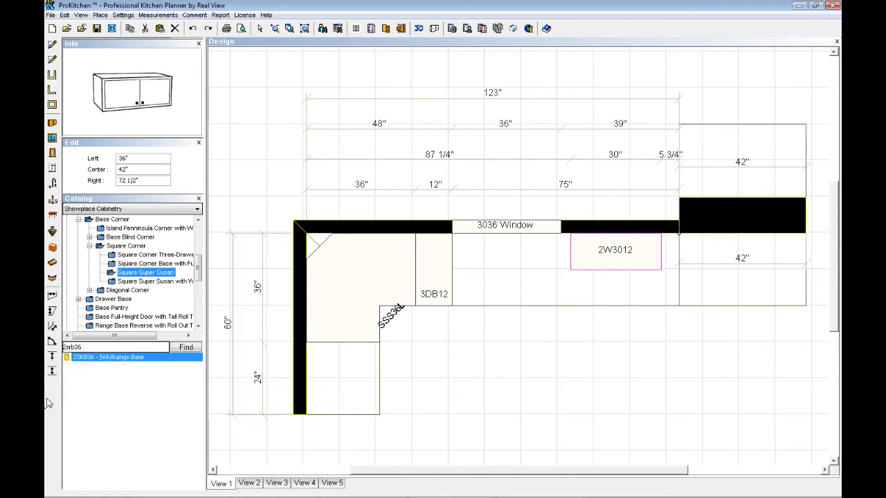
{"action": "left_click", "coordinate": [118, 357]}
{"action": "left_click", "coordinate": [440, 287]}
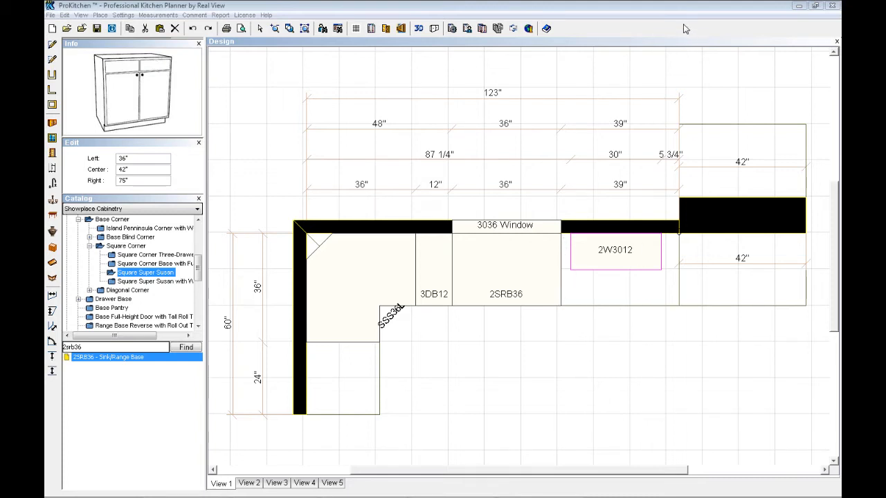
Step: Place the BSH-1 built-in 24" stainless steel dishwasher directly to the right of the 2SRB36 sink base
{"action": "left_click", "coordinate": [52, 170]}
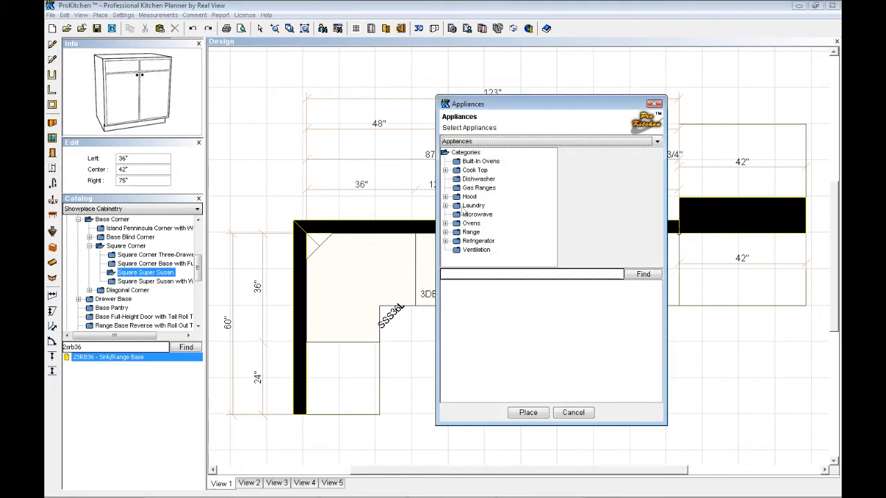
{"action": "left_click", "coordinate": [478, 179]}
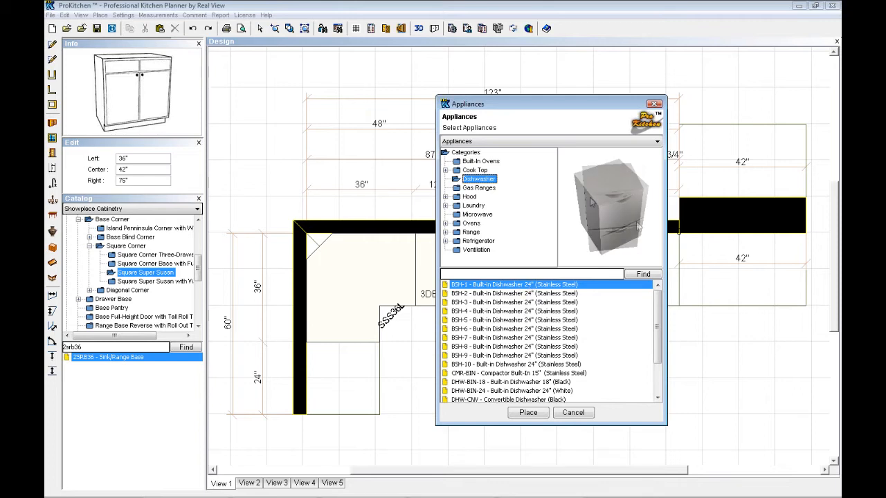
{"action": "left_click", "coordinate": [500, 320]}
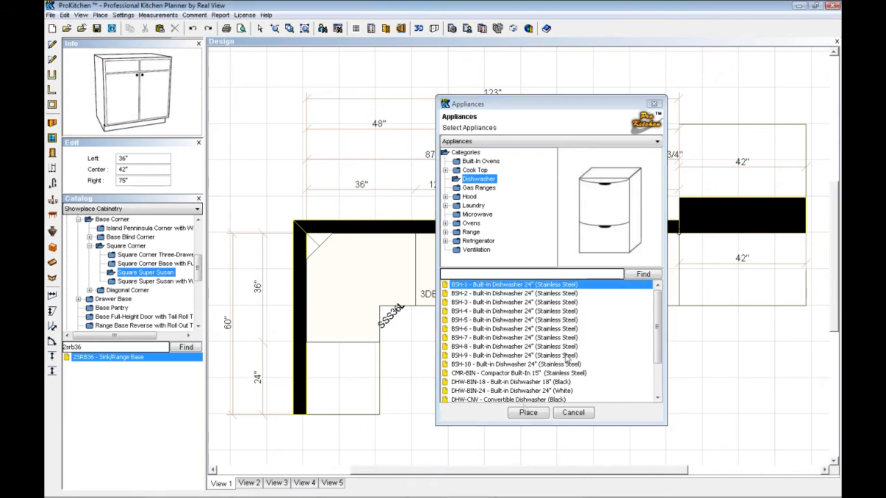
{"action": "left_click", "coordinate": [527, 412]}
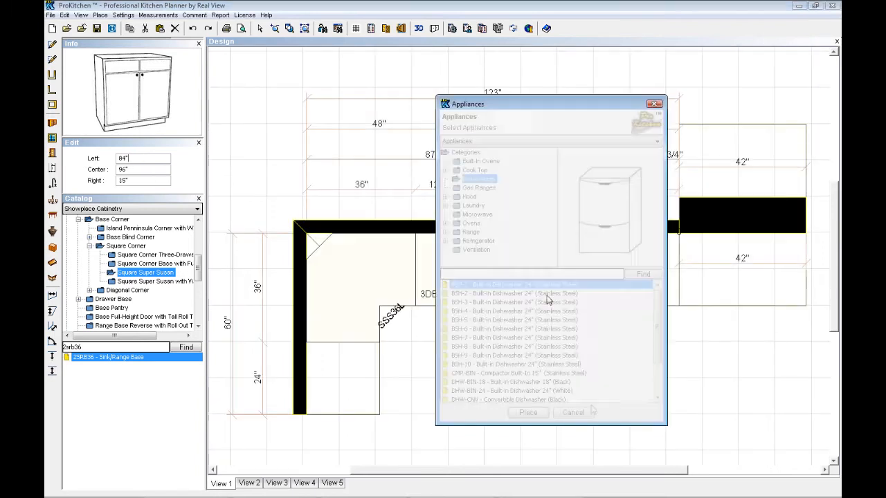
Step: Find the B15R Standard Base in the catalog and place it between the dishwasher and the end of the 123" wall
{"action": "key", "text": "shift+Home"}
{"action": "type", "text": "b15"}
{"action": "key", "text": "Return"}
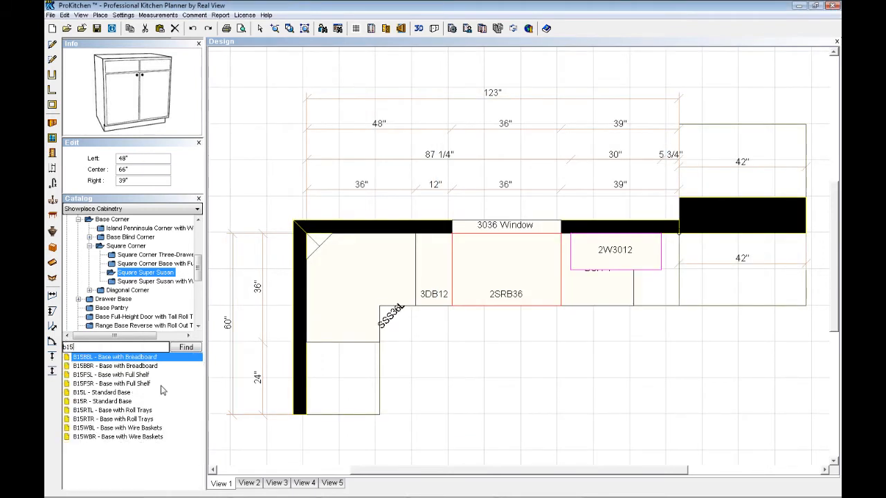
{"action": "left_click", "coordinate": [104, 392]}
{"action": "left_click_drag", "start_coordinate": [101, 401], "coordinate": [621, 291]}
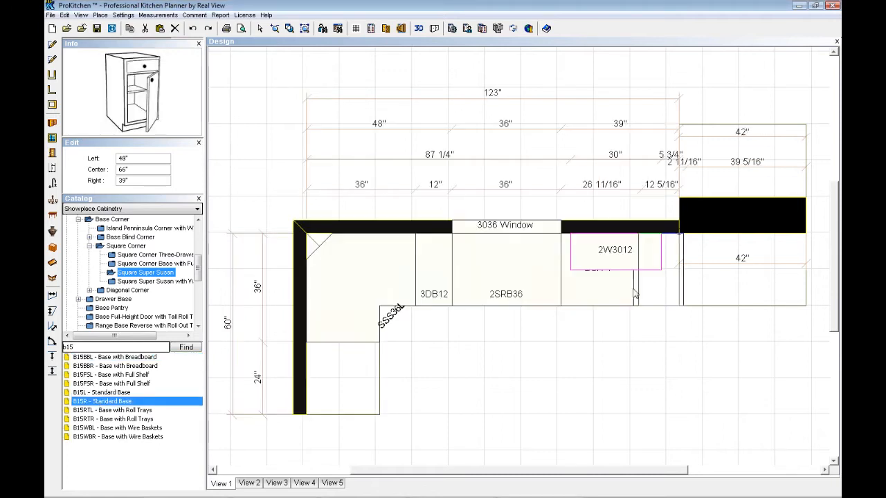
{"action": "double_click", "coordinate": [609, 294]}
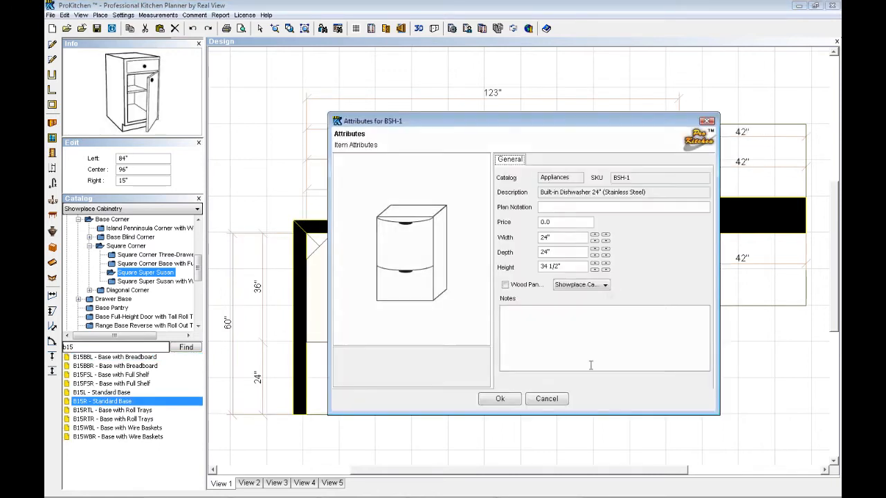
{"action": "left_click", "coordinate": [544, 401]}
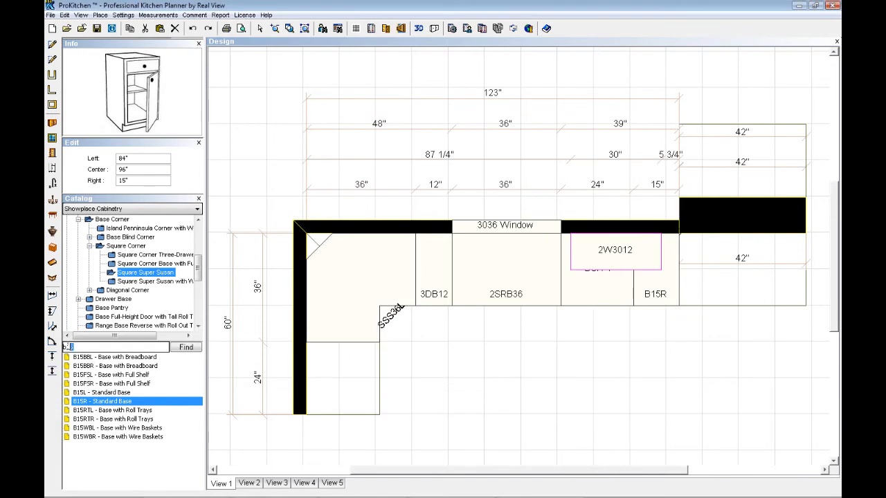
Step: Place a B39 Standard Base to the right of the B15R and a B21L Standard Base on the side wall beside the SSS36L corner cabinet
{"action": "type", "text": "b39"}
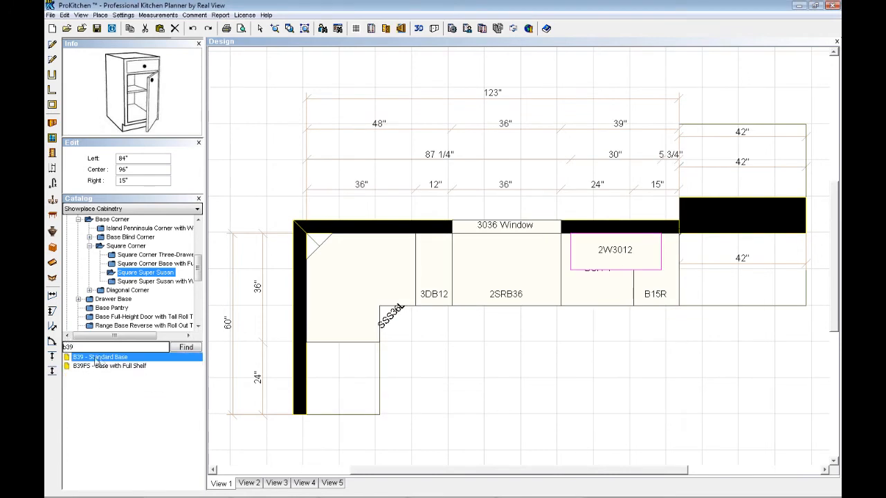
{"action": "left_click_drag", "start_coordinate": [721, 317], "coordinate": [667, 309]}
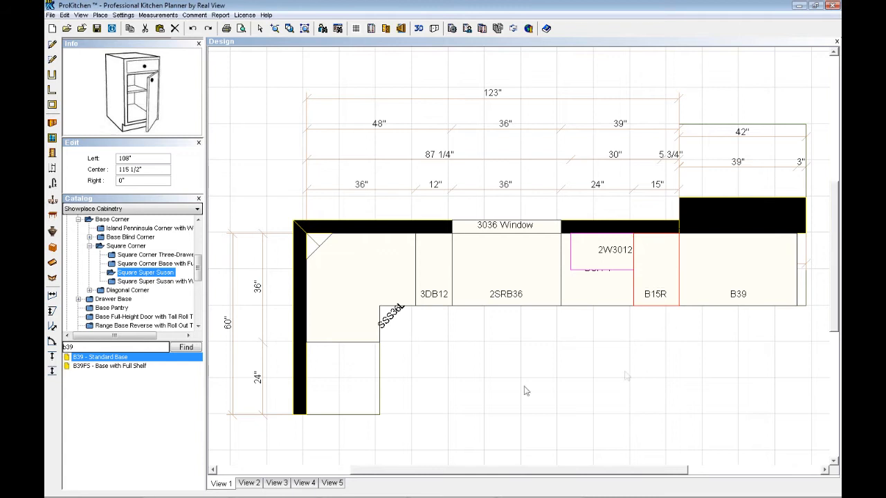
{"action": "double_click", "coordinate": [68, 347]}
{"action": "type", "text": "b21"}
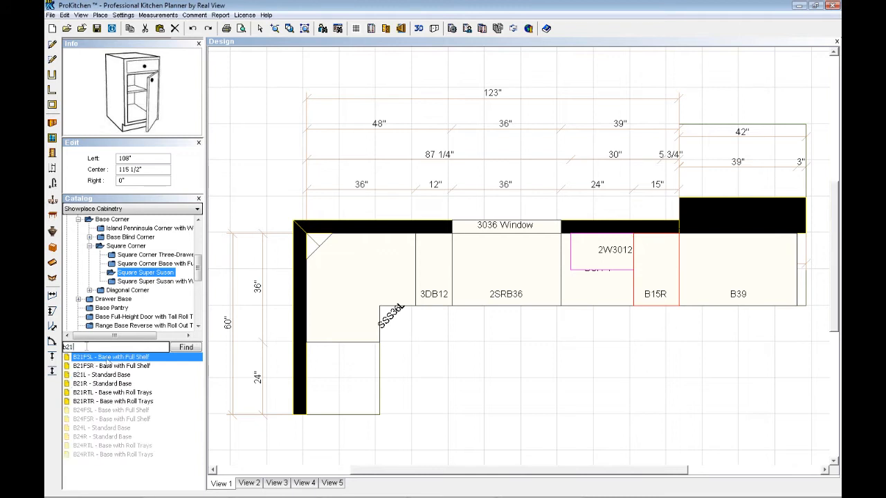
{"action": "left_click_drag", "start_coordinate": [99, 374], "coordinate": [348, 367]}
Step: Find the 42" high SCW2742L Square Corner Wall cabinet in the catalog and place it in the wall corner above the SSS36L base
{"action": "scroll", "coordinate": [135, 286], "scroll_direction": "up", "scroll_amount": 5}
{"action": "double_click", "coordinate": [91, 228]}
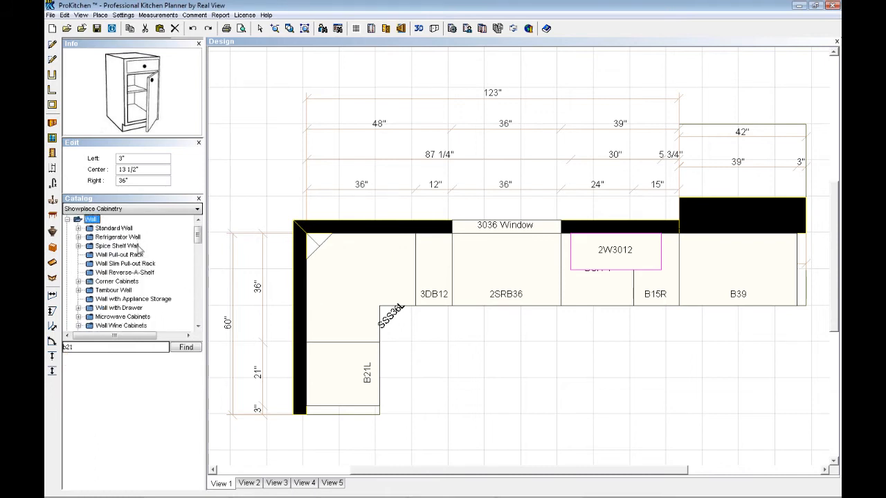
{"action": "double_click", "coordinate": [113, 281]}
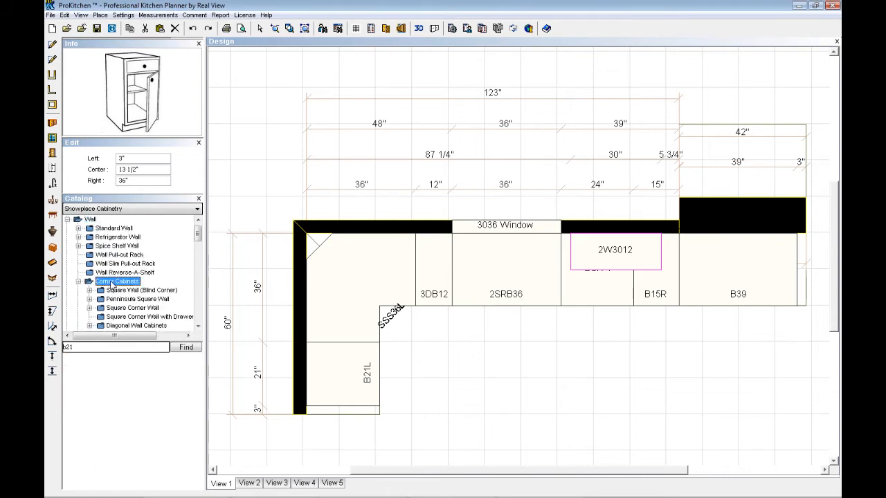
{"action": "double_click", "coordinate": [138, 309]}
{"action": "left_click", "coordinate": [130, 327]}
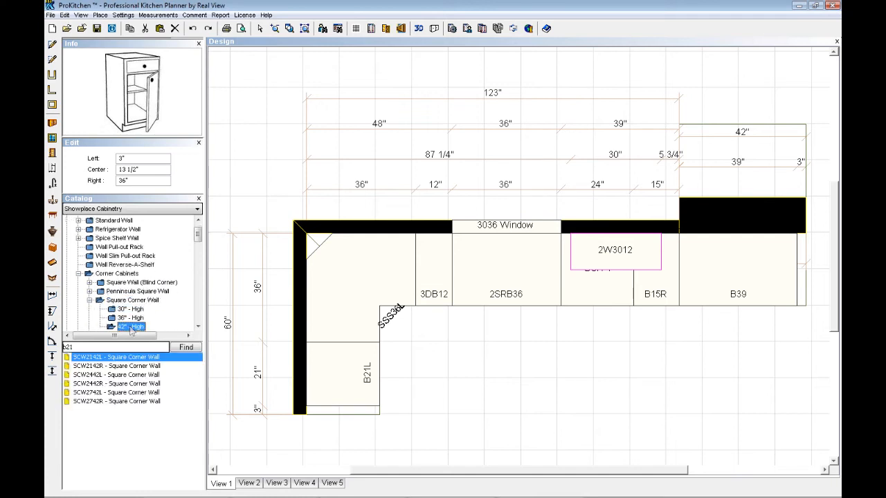
{"action": "left_click", "coordinate": [116, 401]}
{"action": "left_click", "coordinate": [111, 392]}
{"action": "left_click_drag", "start_coordinate": [107, 398], "coordinate": [322, 268]}
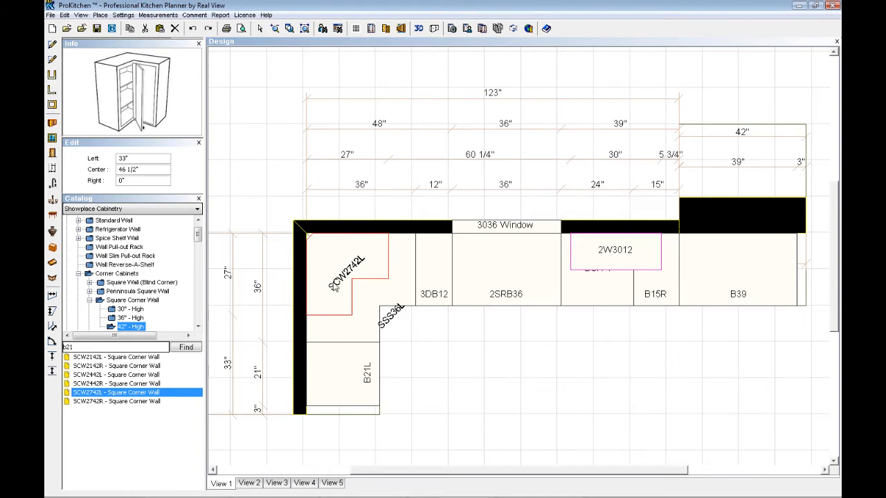
{"action": "left_click", "coordinate": [435, 353]}
Step: Find the 2W3042 Standard Wall cabinet and place it on the side wall against the SCW2742L corner cabinet
{"action": "left_click_drag", "start_coordinate": [75, 347], "coordinate": [62, 347]}
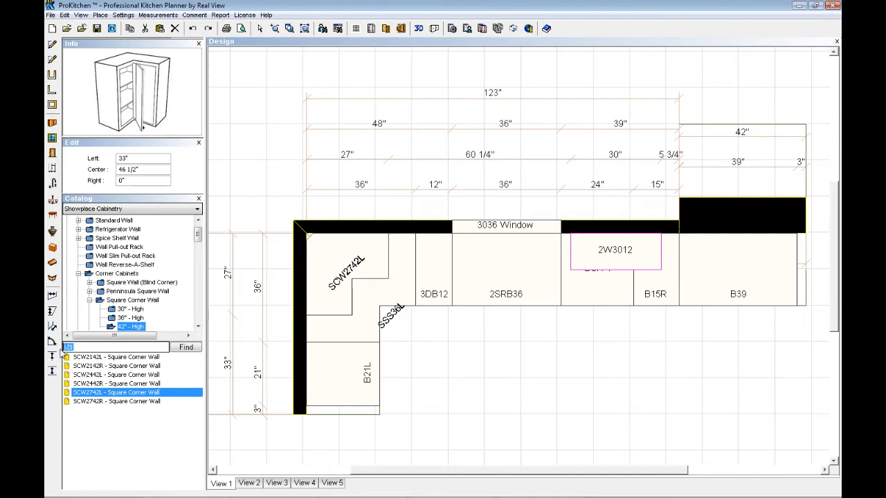
{"action": "type", "text": "2w3042"}
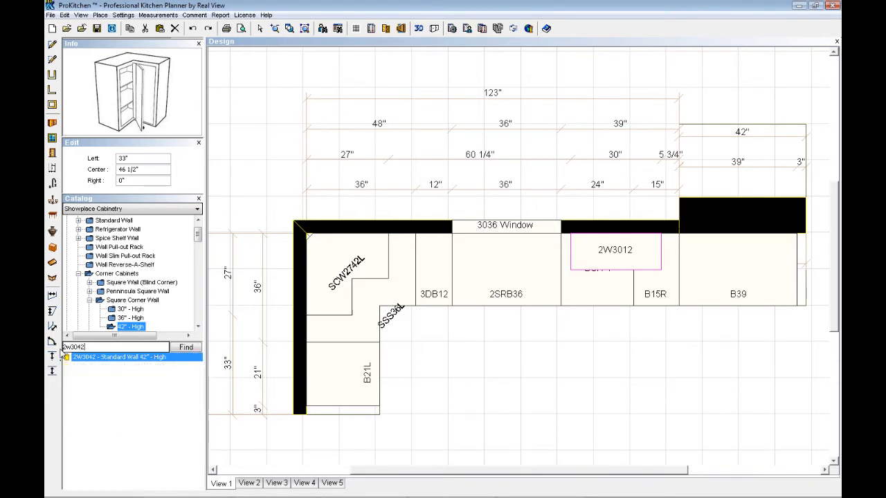
{"action": "left_click_drag", "start_coordinate": [92, 362], "coordinate": [325, 349]}
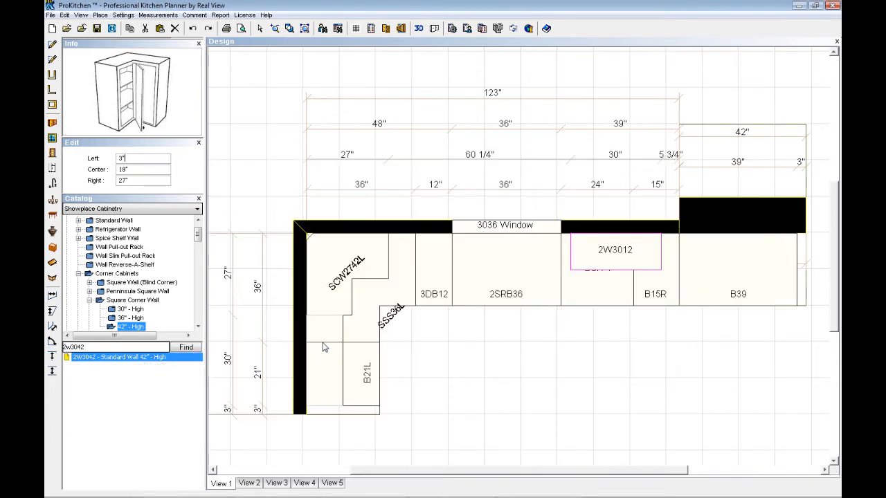
{"action": "left_click", "coordinate": [454, 353]}
Step: Find the W1836L Standard Wall cabinet, place it between the SCW2742L and the window, and check the Sink Wall elevation
{"action": "left_click_drag", "start_coordinate": [85, 346], "coordinate": [70, 347]}
{"action": "type", "text": "w1836"}
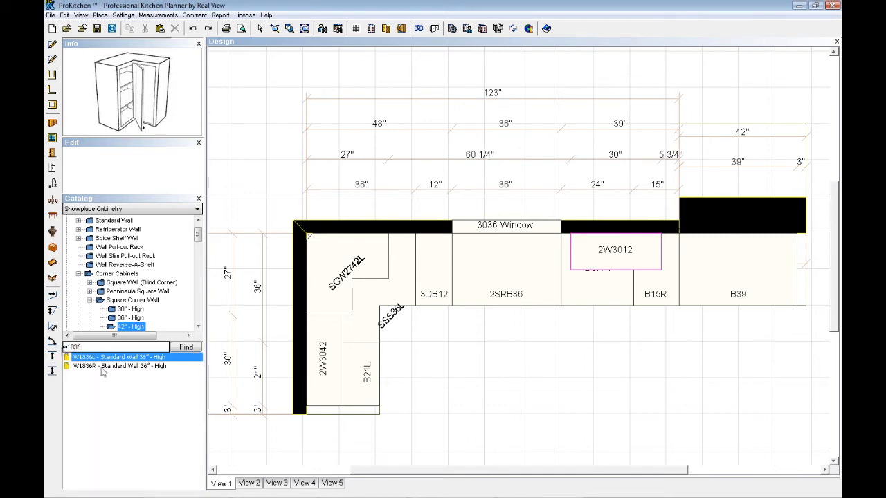
{"action": "left_click_drag", "start_coordinate": [108, 364], "coordinate": [415, 270]}
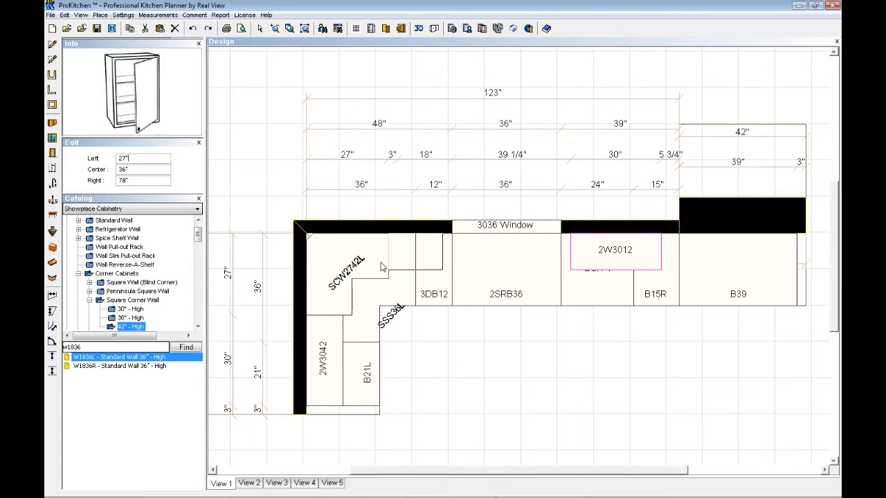
{"action": "left_click", "coordinate": [401, 28]}
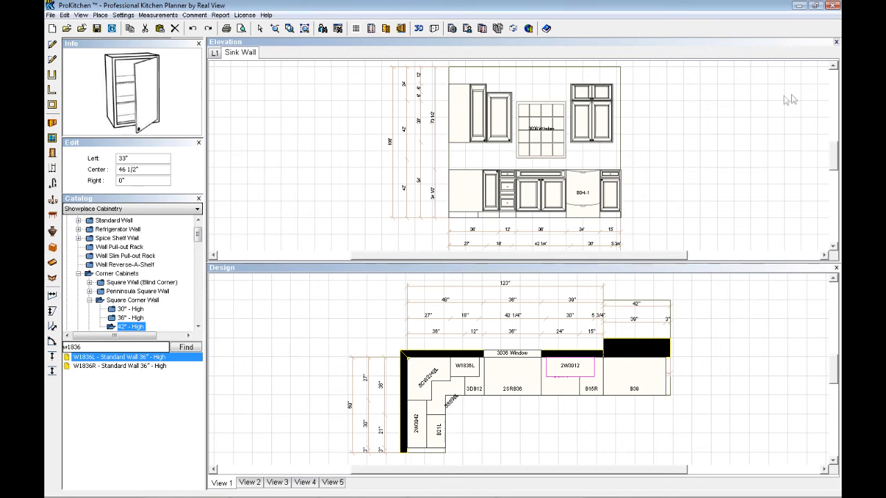
{"action": "left_click", "coordinate": [835, 42]}
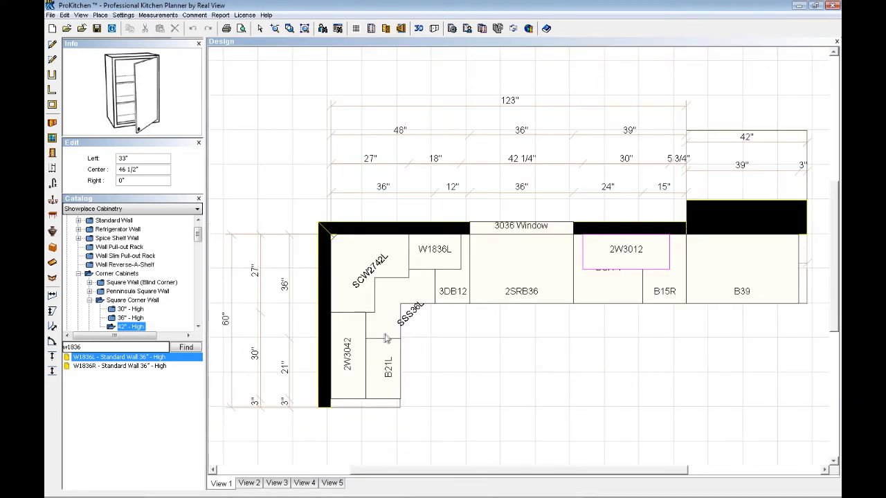
Step: Automatically add top and bottom moldings to all wall cabinets and inspect them in the Sink Wall elevation
{"action": "left_click", "coordinate": [52, 280]}
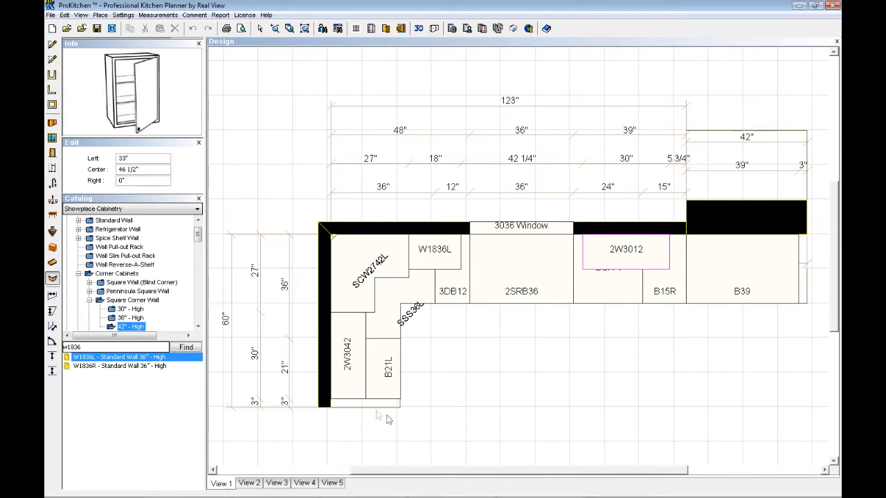
{"action": "left_click", "coordinate": [400, 29]}
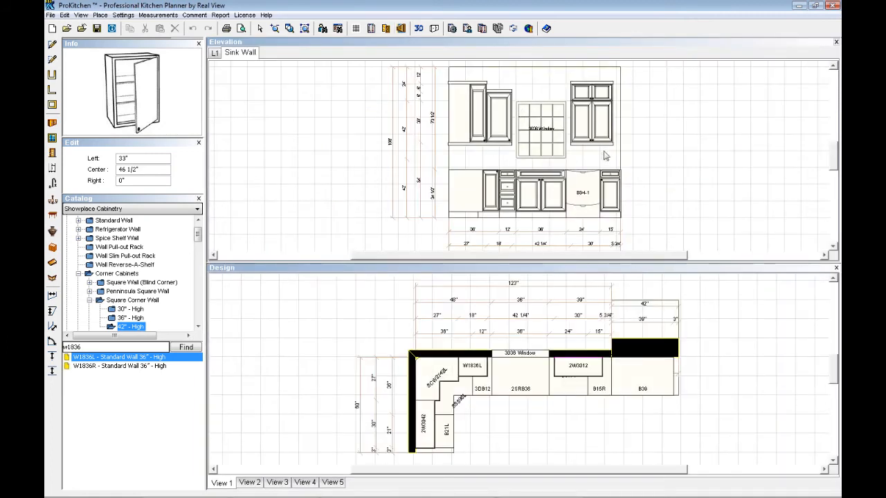
{"action": "left_click", "coordinate": [836, 43]}
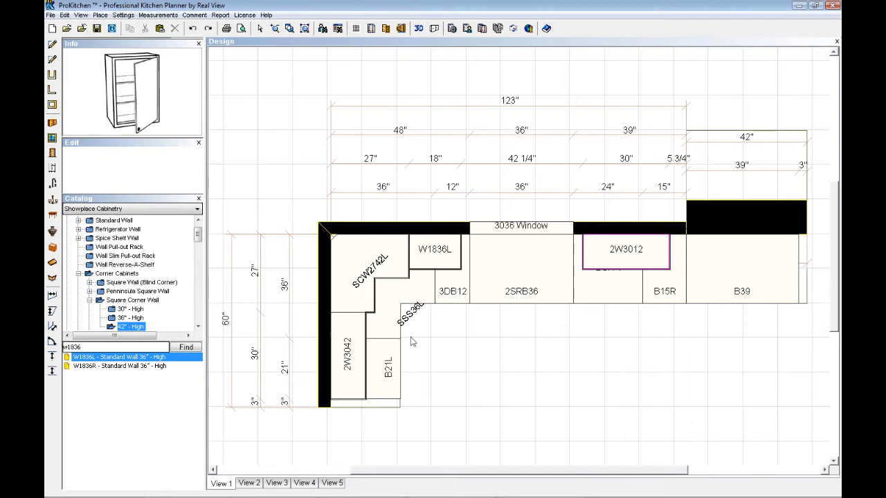
Step: Find the CCM96 top molding in the catalog and apply it to the corner cabinet run, the W1836L and the 2W3012
{"action": "scroll", "coordinate": [160, 278], "scroll_direction": "down", "scroll_amount": 10}
{"action": "scroll", "coordinate": [159, 278], "scroll_direction": "down", "scroll_amount": 10}
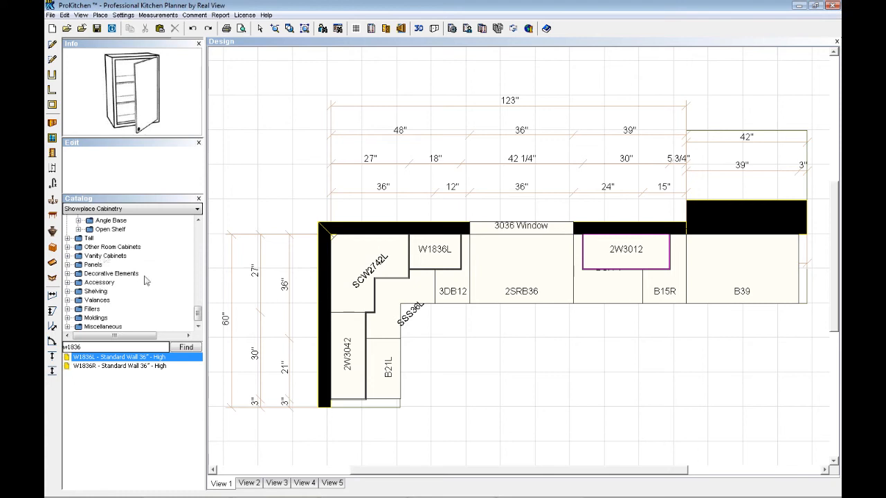
{"action": "double_click", "coordinate": [96, 318]}
{"action": "left_click", "coordinate": [112, 291]}
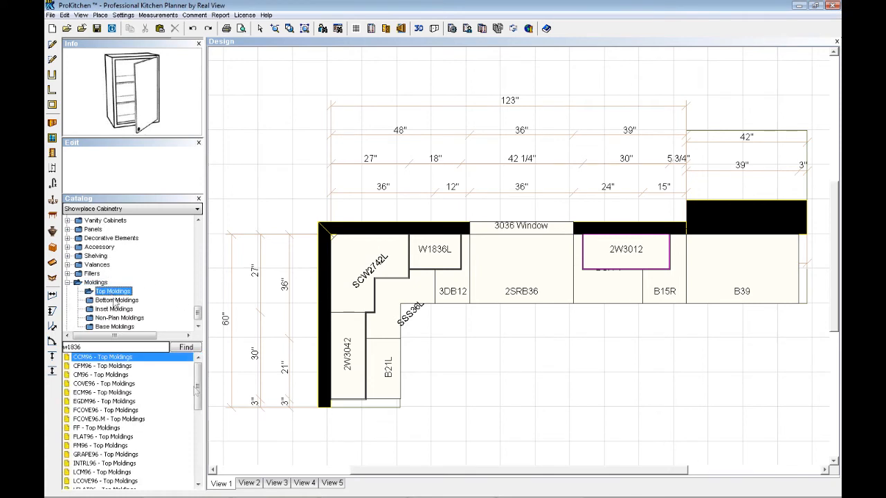
{"action": "left_click", "coordinate": [111, 368]}
{"action": "left_click", "coordinate": [112, 356]}
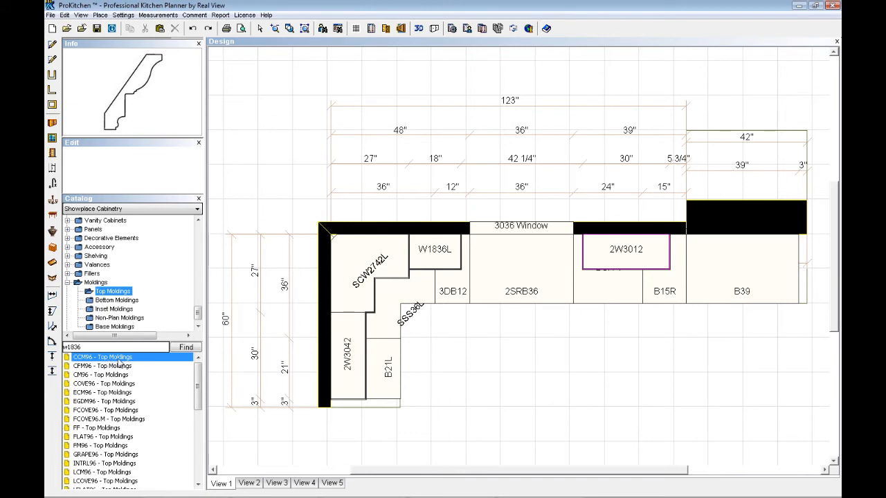
{"action": "mouse_move", "coordinate": [117, 360]}
{"action": "left_mouse_down"}
{"action": "mouse_move", "coordinate": [370, 252]}
{"action": "mouse_move", "coordinate": [359, 260]}
{"action": "left_mouse_up"}
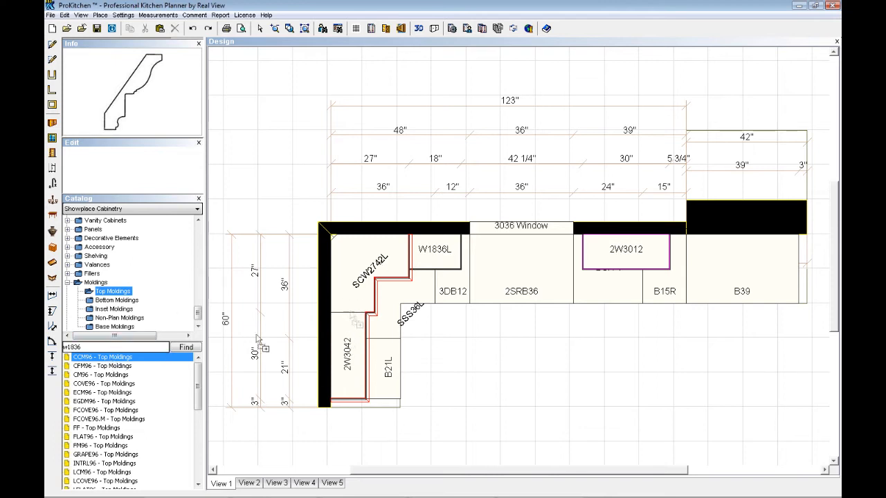
{"action": "left_click", "coordinate": [442, 256]}
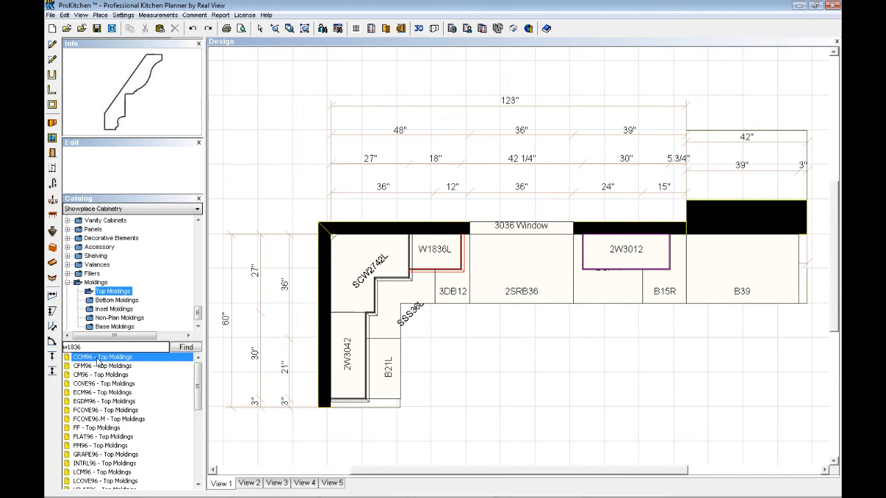
{"action": "left_click", "coordinate": [616, 260]}
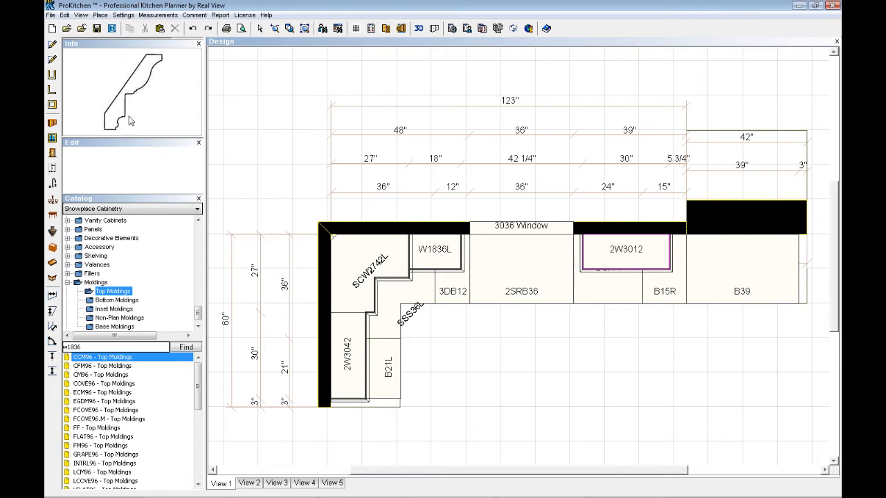
Step: Apply the DDM96 inset molding to the CCM96 crown on the corner cabinet run and check it in the Sink Wall elevation
{"action": "left_click", "coordinate": [114, 309]}
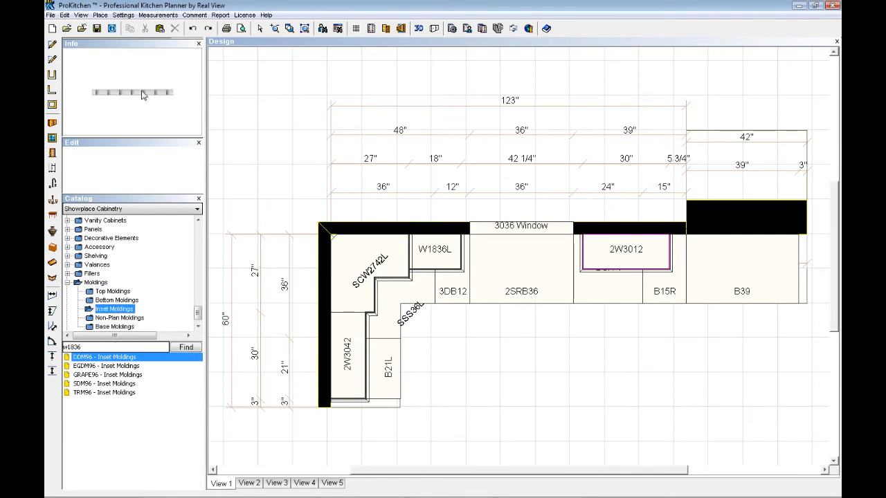
{"action": "left_click_drag", "start_coordinate": [106, 361], "coordinate": [360, 262]}
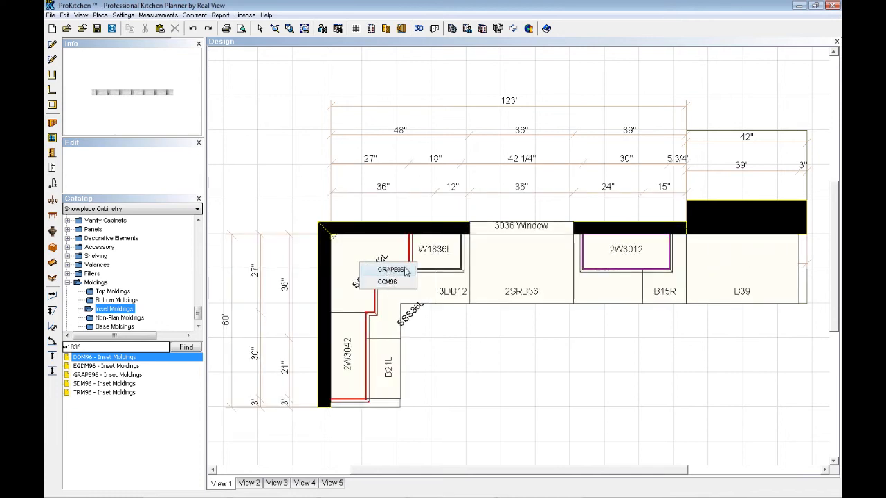
{"action": "left_click", "coordinate": [387, 282]}
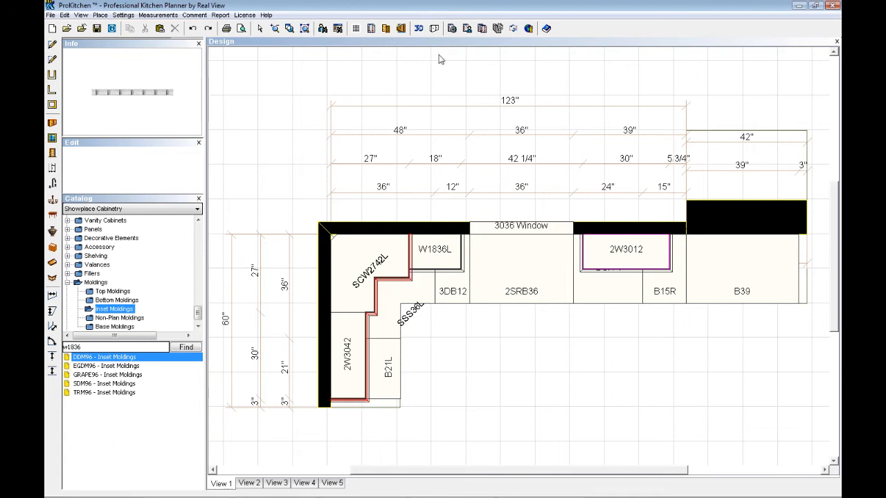
{"action": "left_click", "coordinate": [401, 29]}
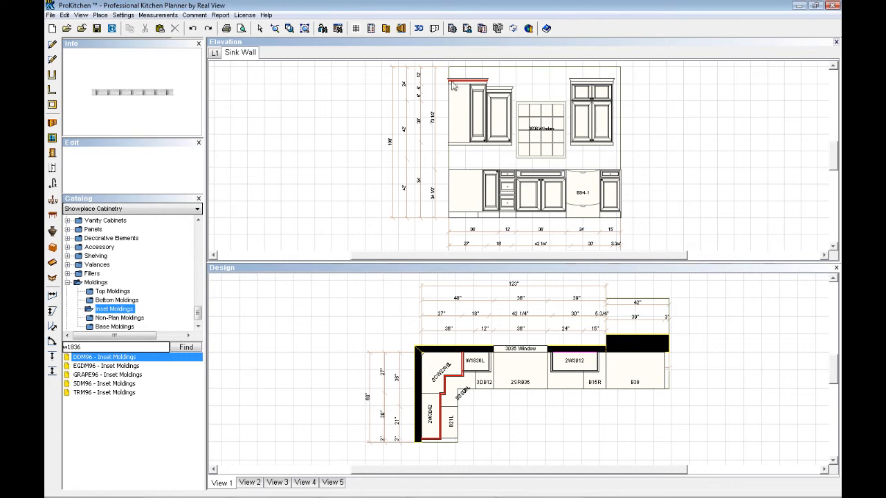
{"action": "left_click", "coordinate": [836, 43]}
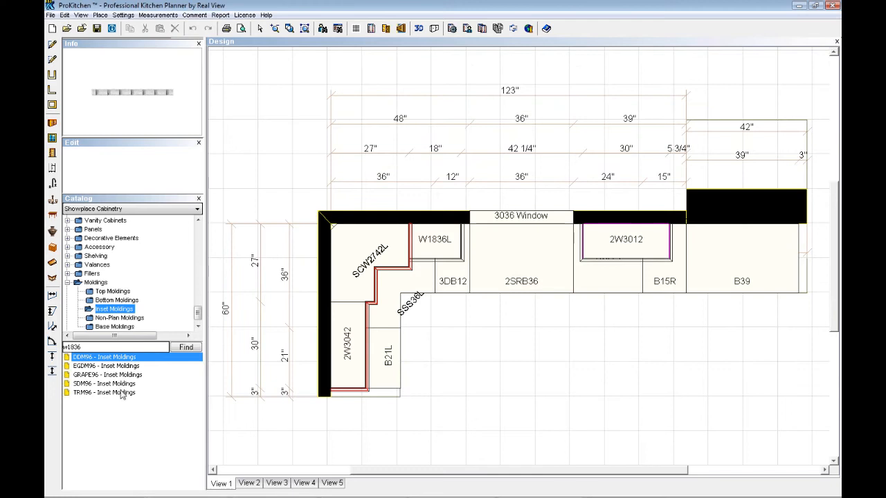
Step: Stack the CFM96 and FCOVE96.M top moldings on the corner cabinet run
{"action": "left_click", "coordinate": [113, 291]}
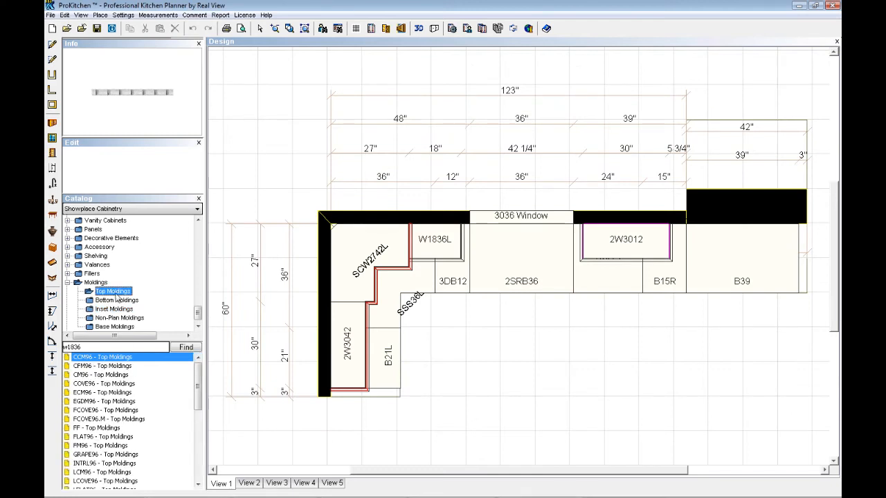
{"action": "left_click", "coordinate": [109, 366]}
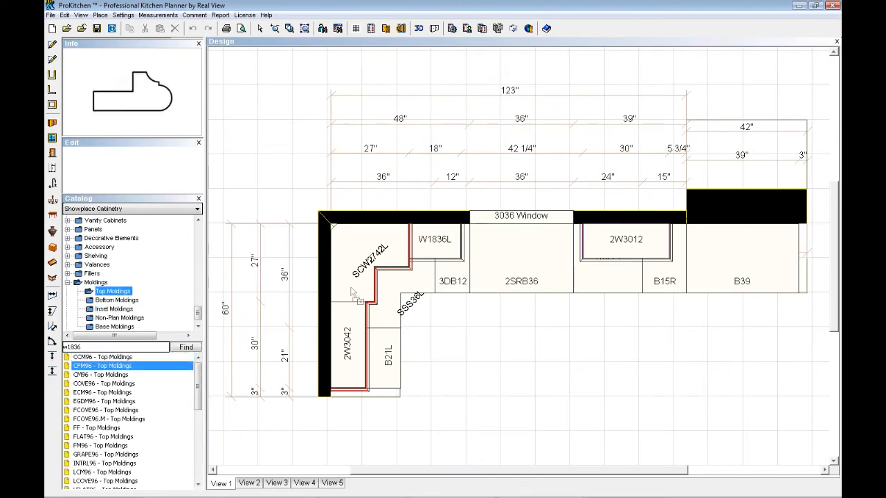
{"action": "left_click", "coordinate": [100, 384]}
{"action": "left_click", "coordinate": [109, 410]}
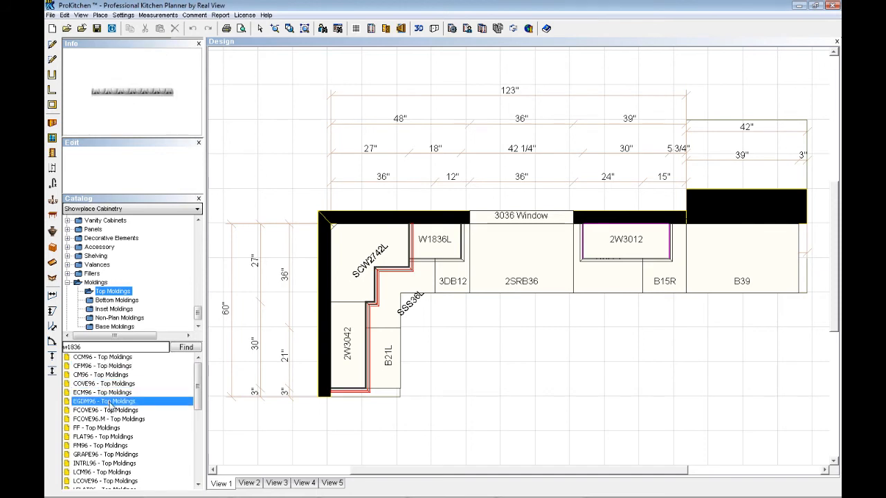
{"action": "left_click", "coordinate": [111, 419]}
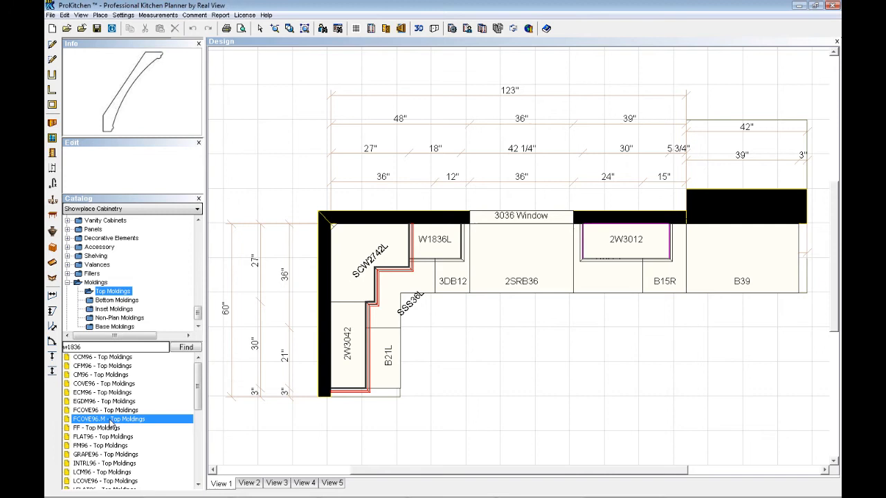
{"action": "left_click", "coordinate": [362, 284]}
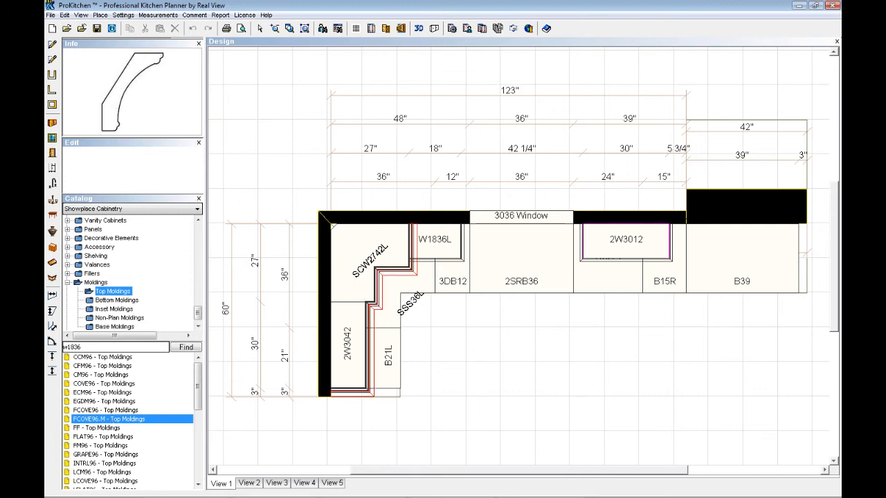
Step: Add the FM96 top molding to the corner cabinet run's molding stack and review the stack in the Sink Wall elevation
{"action": "left_click", "coordinate": [106, 429]}
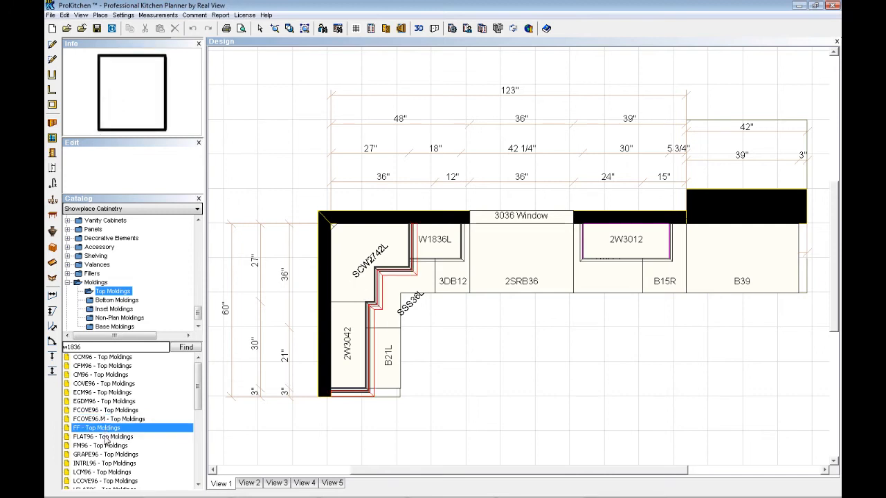
{"action": "left_click", "coordinate": [106, 438]}
{"action": "left_click", "coordinate": [106, 446]}
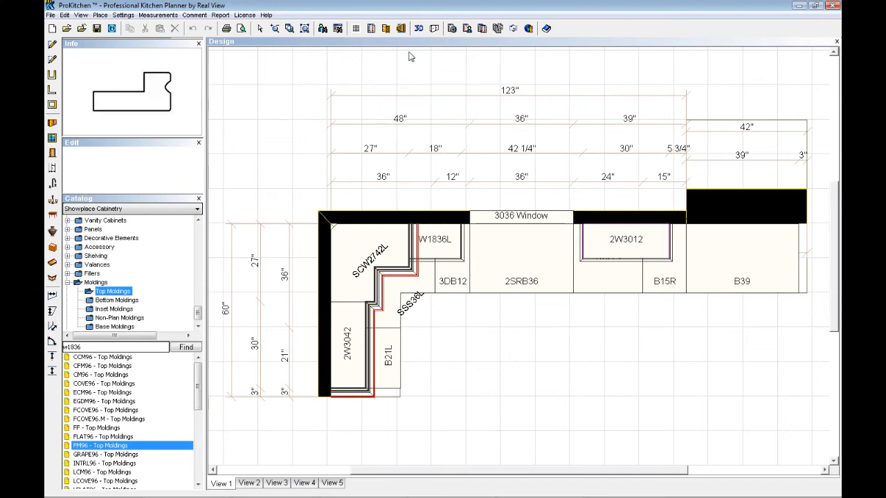
{"action": "left_click", "coordinate": [401, 28]}
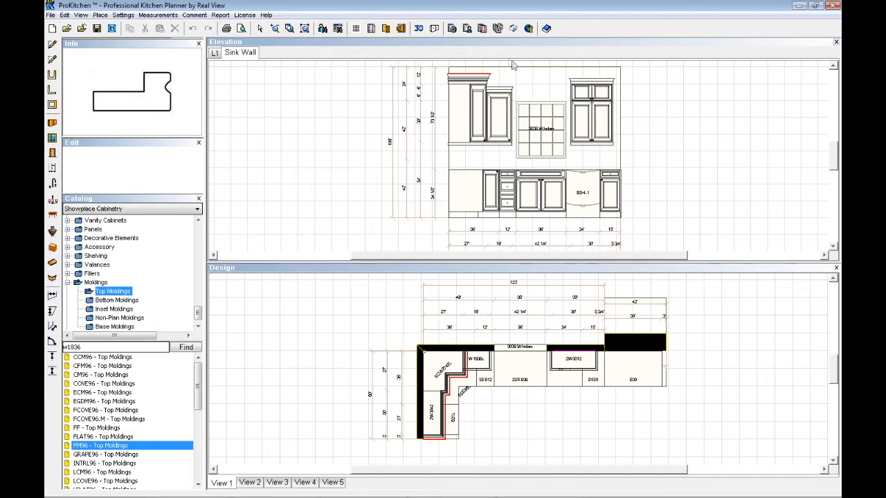
{"action": "left_click", "coordinate": [836, 43]}
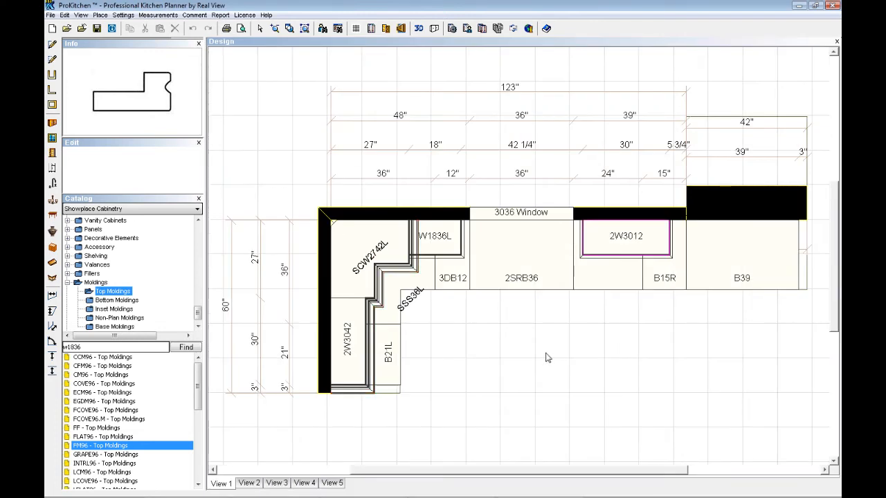
Step: Automatically generate the countertop over the base cabinets
{"action": "left_click", "coordinate": [53, 265]}
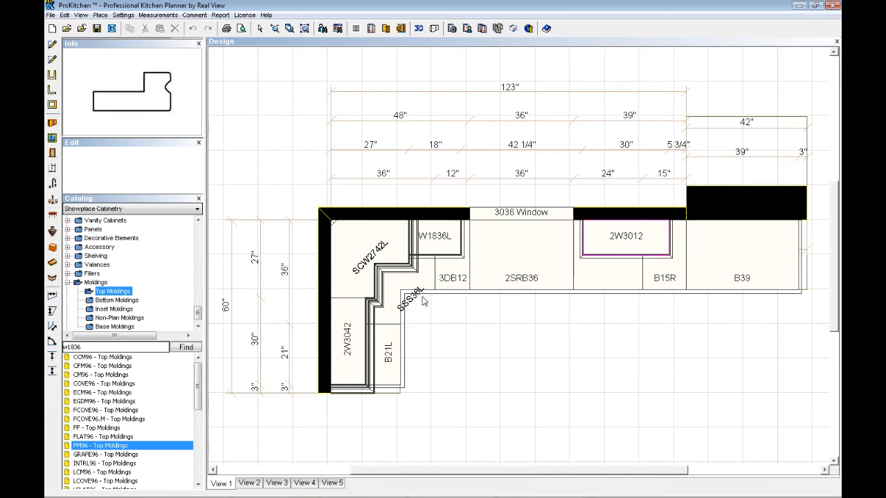
Step: Edit the countertop outline and add a radius end projecting about 12" beyond the B39 base cabinet
{"action": "left_click_drag", "start_coordinate": [480, 476], "coordinate": [510, 472]}
{"action": "right_click", "coordinate": [643, 269]}
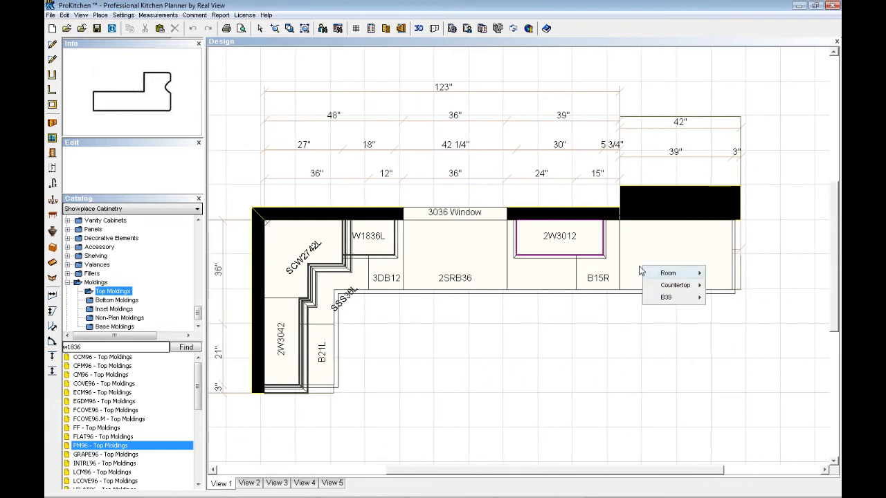
{"action": "mouse_move", "coordinate": [685, 285]}
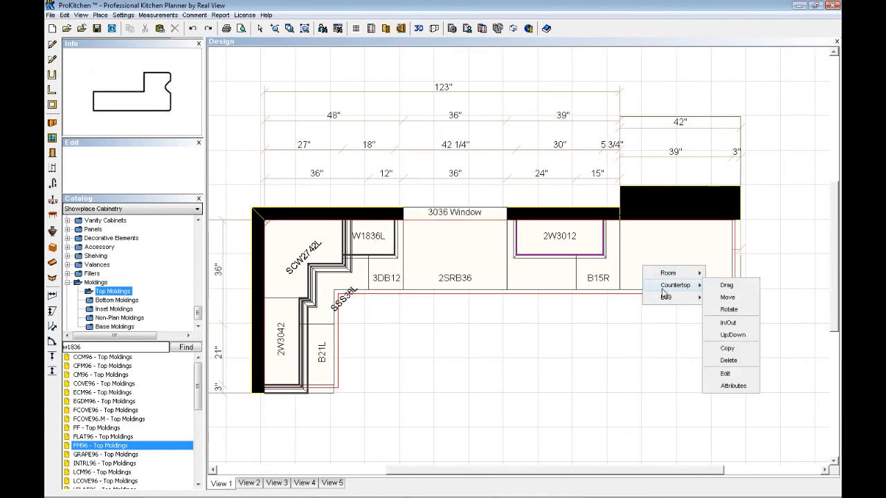
{"action": "left_click", "coordinate": [725, 373]}
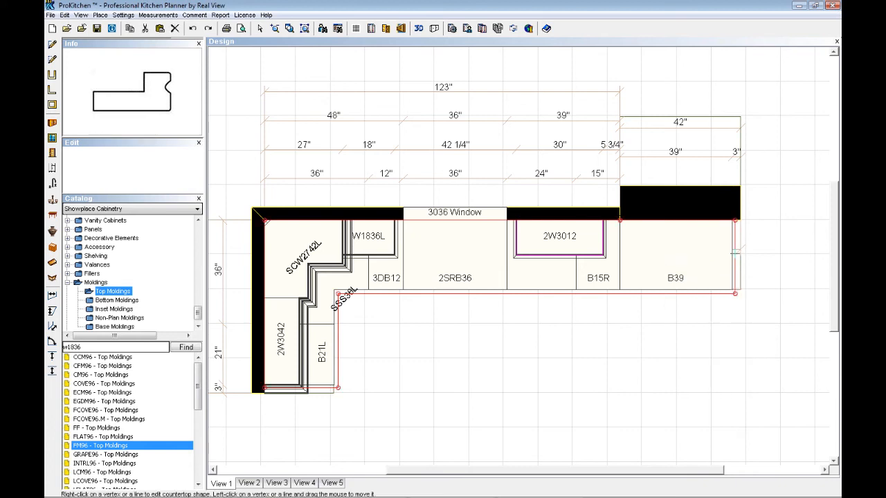
{"action": "right_click", "coordinate": [735, 253]}
{"action": "left_click", "coordinate": [770, 299]}
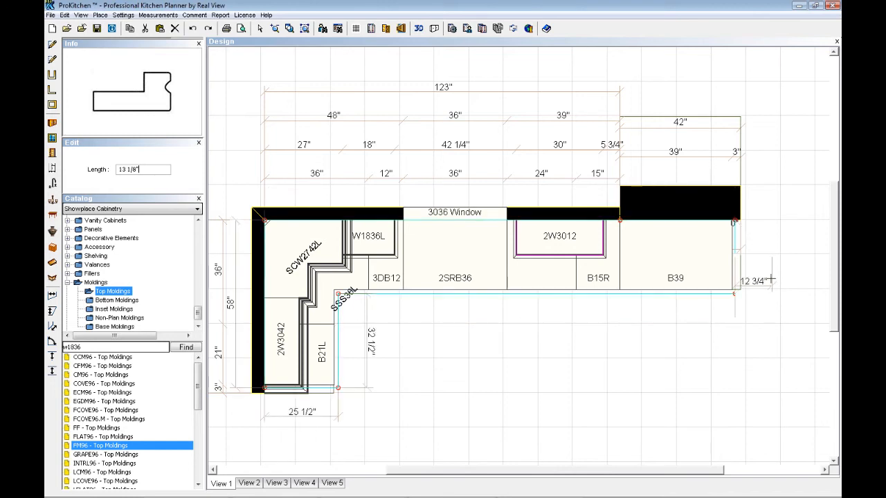
{"action": "left_click", "coordinate": [770, 279]}
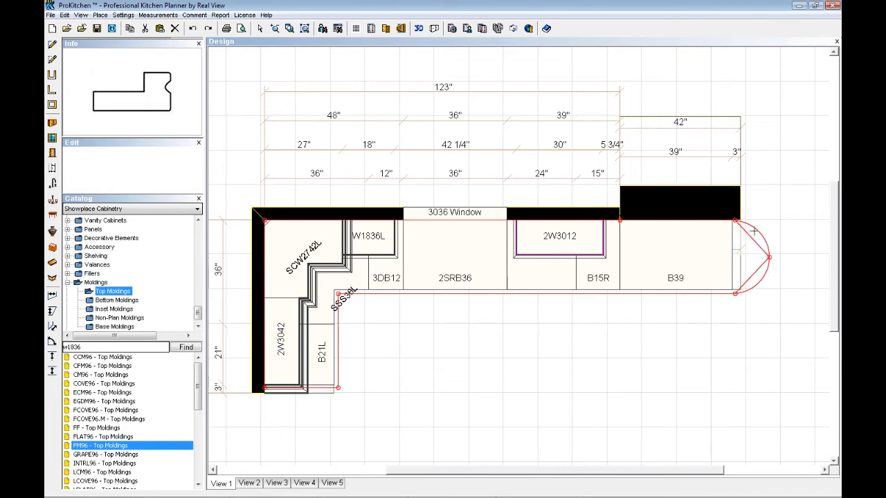
Step: Add two points to the countertop's front edge and pull the one before B39 outward into a peak with sides about 32" long
{"action": "right_click", "coordinate": [491, 293]}
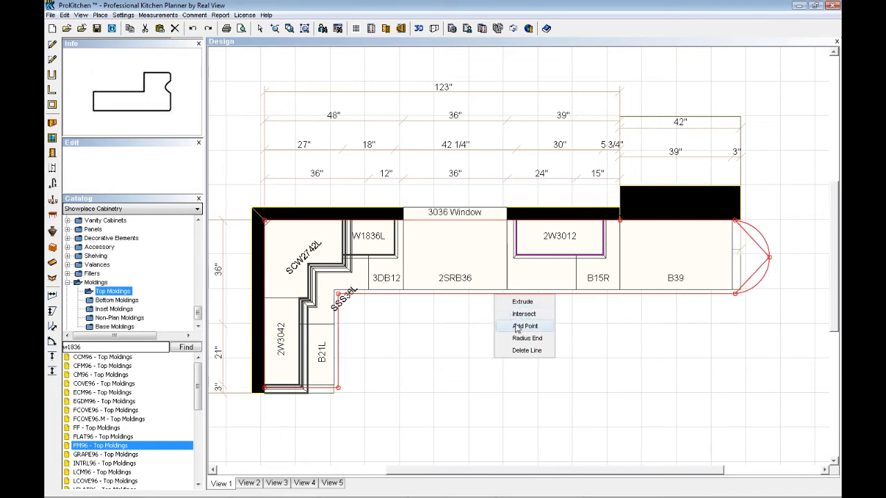
{"action": "left_click", "coordinate": [520, 324]}
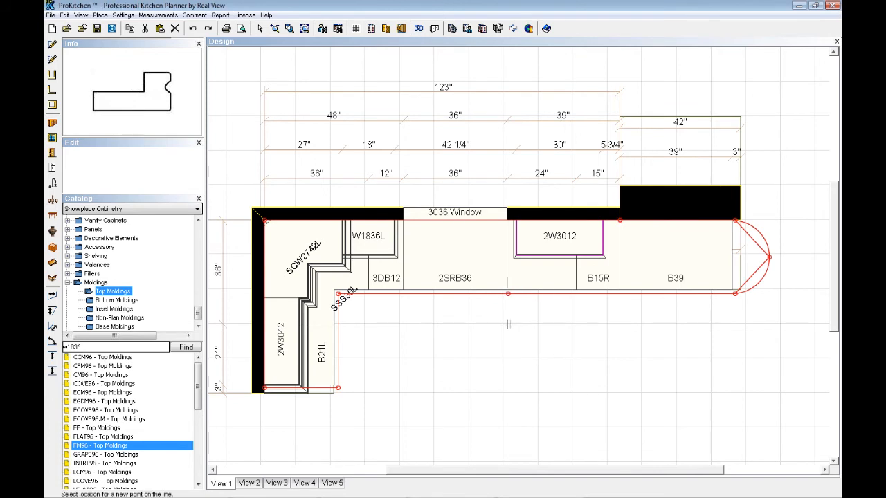
{"action": "right_click", "coordinate": [643, 293]}
{"action": "left_click", "coordinate": [668, 323]}
{"action": "left_click", "coordinate": [666, 294]}
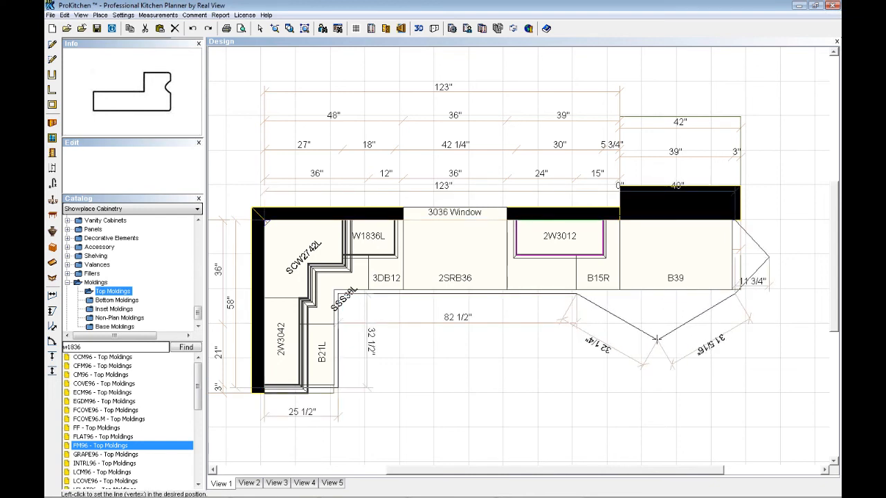
{"action": "left_click", "coordinate": [655, 339]}
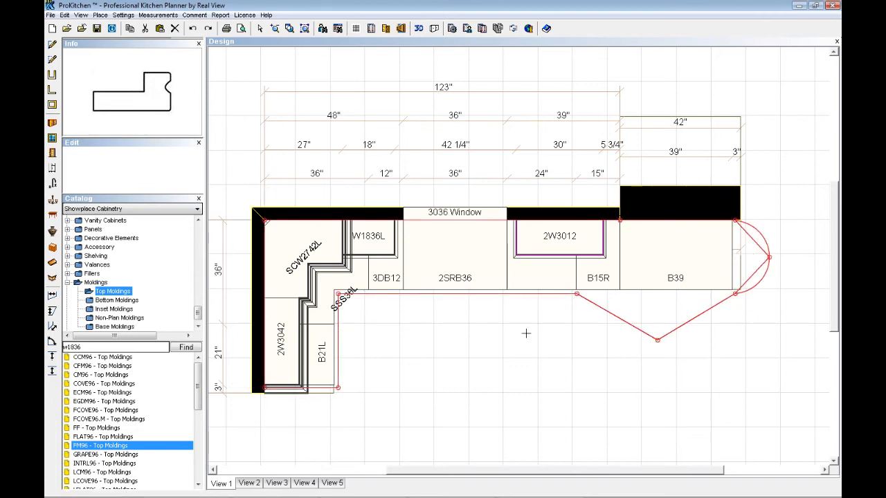
{"action": "left_click", "coordinate": [260, 28]}
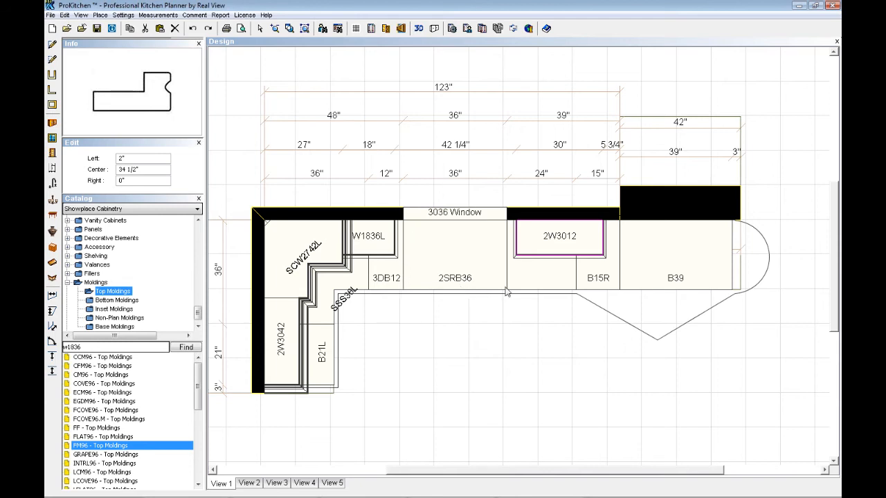
Step: Browse the two-basin undercounter kitchen sinks in the Plumbing catalog, previewing the models from 2BUMS-01 to 2BUS-02
{"action": "left_click", "coordinate": [53, 184]}
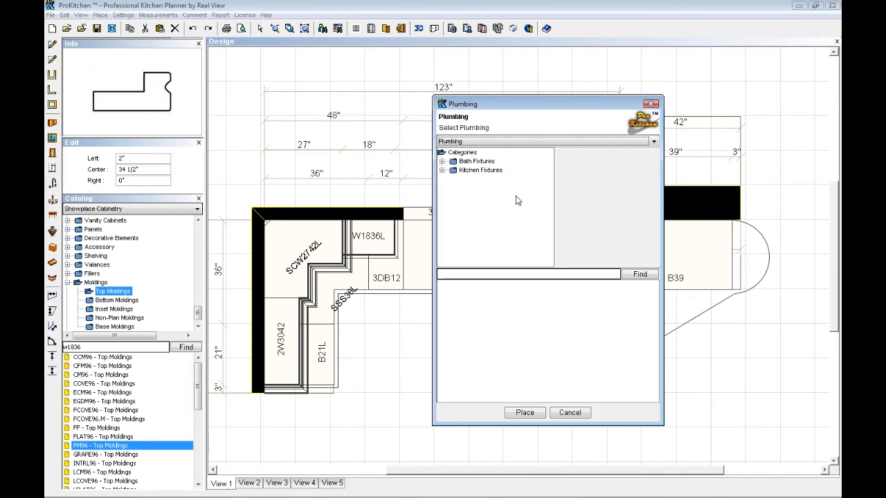
{"action": "double_click", "coordinate": [484, 170]}
{"action": "double_click", "coordinate": [477, 188]}
{"action": "left_click", "coordinate": [504, 234]}
{"action": "double_click", "coordinate": [505, 234]}
{"action": "left_click", "coordinate": [504, 249]}
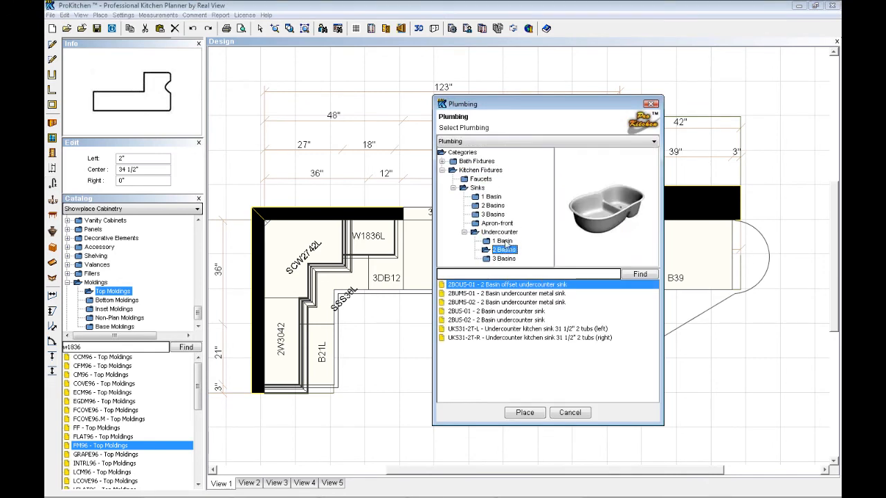
{"action": "left_click", "coordinate": [515, 294]}
{"action": "left_click", "coordinate": [518, 303]}
{"action": "left_click", "coordinate": [518, 312]}
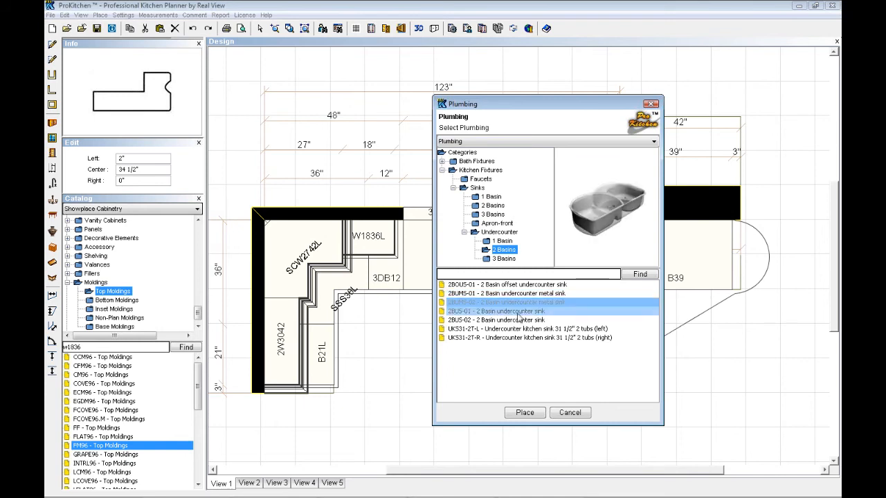
{"action": "left_click", "coordinate": [519, 320]}
Step: Preview the one-basin undercounter sinks, from the five-side metal model to the 1BURS-01 rounded sink
{"action": "left_click", "coordinate": [502, 241]}
{"action": "left_click", "coordinate": [515, 285]}
{"action": "left_click", "coordinate": [517, 294]}
{"action": "left_click", "coordinate": [517, 302]}
{"action": "left_click", "coordinate": [518, 312]}
{"action": "left_click", "coordinate": [517, 320]}
{"action": "left_click", "coordinate": [517, 338]}
{"action": "left_click", "coordinate": [518, 345]}
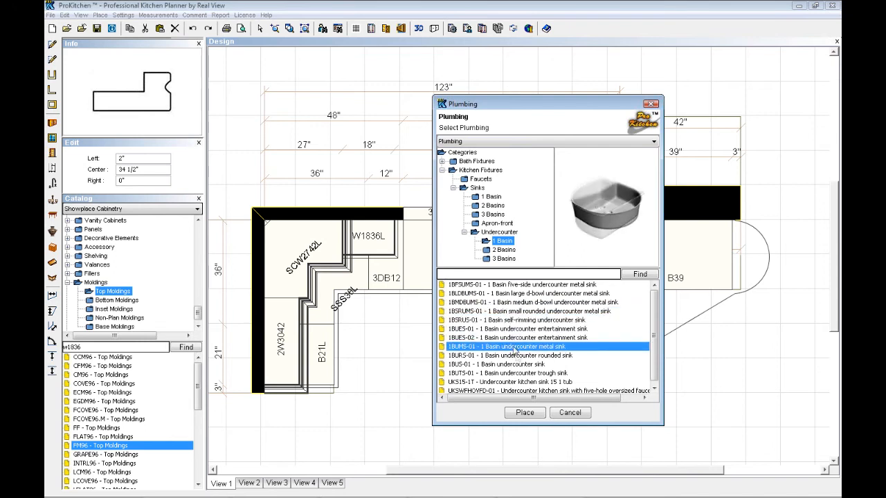
{"action": "left_click", "coordinate": [518, 355]}
Step: Preview bath fixture accessories, including the DTB24 double towel bar, a glass shelf and the RH-01 robe hook
{"action": "left_click", "coordinate": [478, 163]}
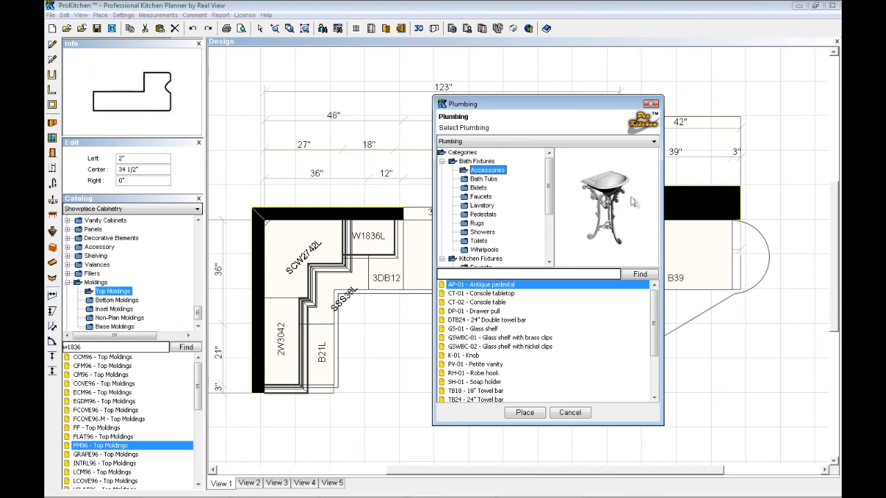
{"action": "left_click", "coordinate": [493, 321]}
{"action": "left_click", "coordinate": [462, 347]}
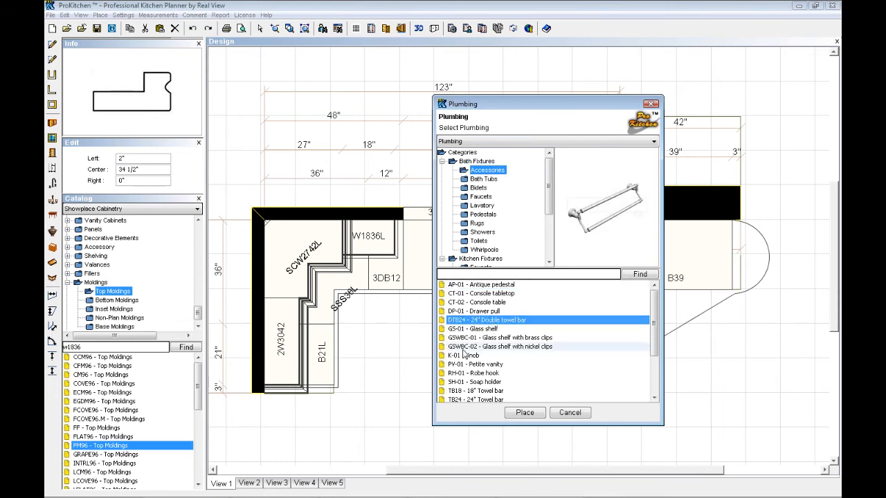
{"action": "left_click", "coordinate": [483, 372]}
Step: Browse the bath lavatories, previewing the TS33-01 sink, the VL22-01 vessel and the VCL-01 countertop vessel
{"action": "left_click", "coordinate": [480, 198]}
{"action": "left_click", "coordinate": [482, 206]}
{"action": "left_click", "coordinate": [488, 312]}
{"action": "left_click", "coordinate": [501, 328]}
{"action": "left_click", "coordinate": [499, 337]}
{"action": "scroll", "coordinate": [498, 337], "scroll_direction": "down", "scroll_amount": 1}
{"action": "left_click", "coordinate": [503, 356]}
{"action": "scroll", "coordinate": [503, 355], "scroll_direction": "down", "scroll_amount": 2}
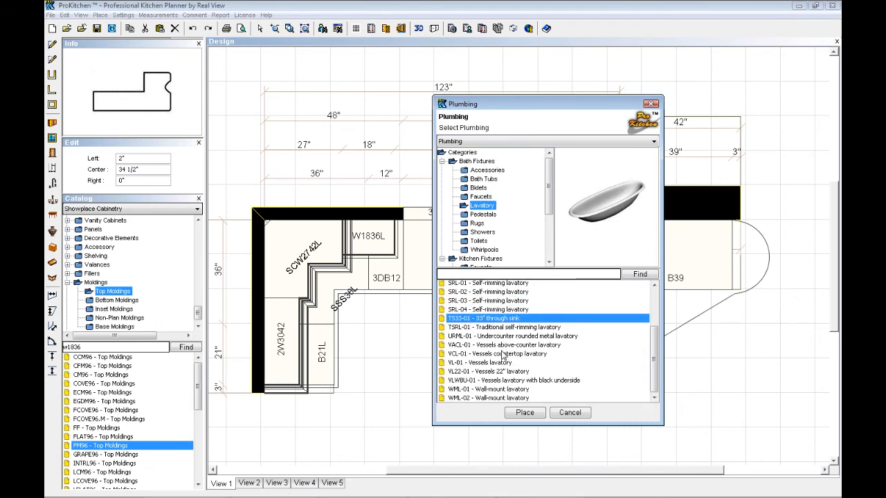
{"action": "left_click", "coordinate": [500, 373]}
{"action": "left_click", "coordinate": [505, 354]}
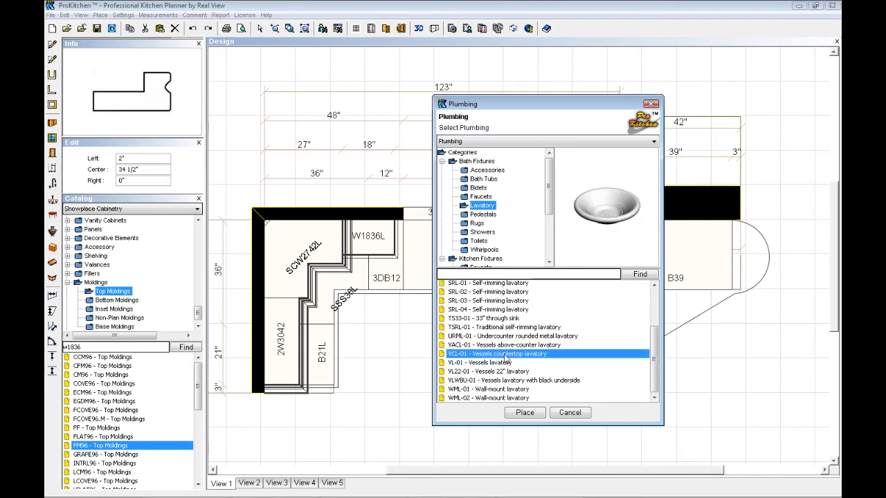
Step: Preview the round, neo-angle and barrier-free wheelchair showers, plus the PS-03 pedestal sink
{"action": "left_click", "coordinate": [486, 232]}
{"action": "left_click", "coordinate": [509, 329]}
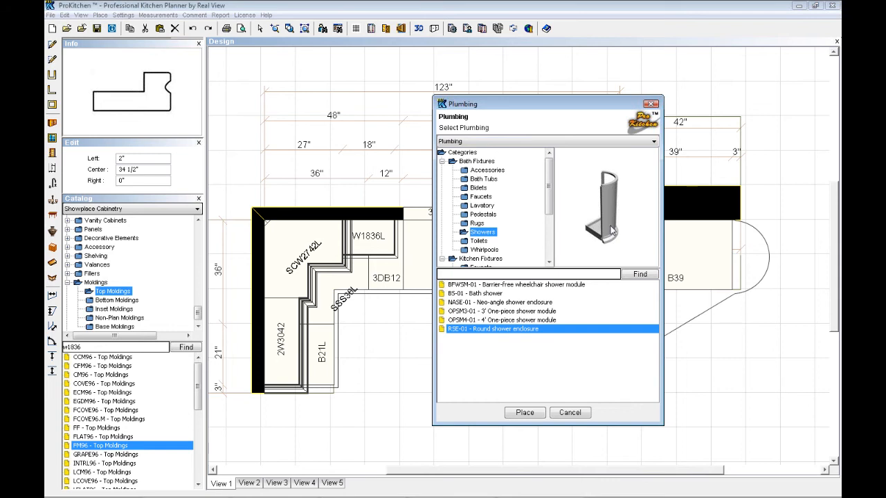
{"action": "left_click_drag", "start_coordinate": [638, 192], "coordinate": [613, 228]}
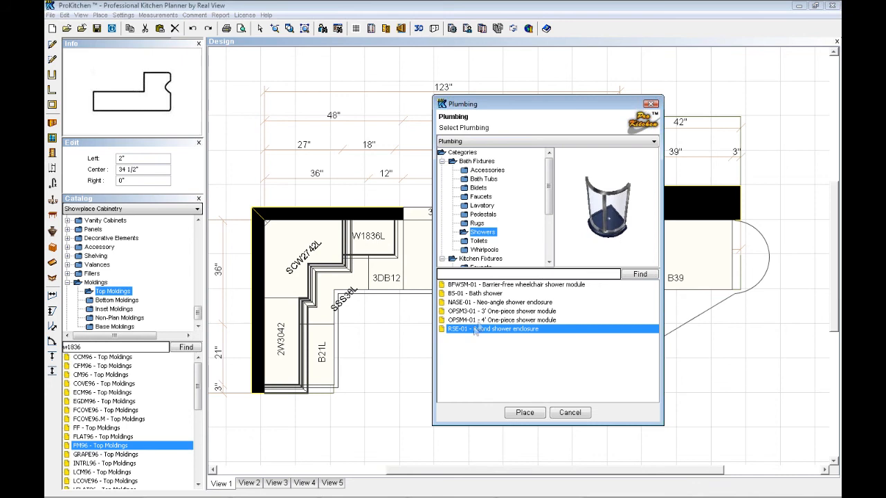
{"action": "left_click", "coordinate": [484, 301]}
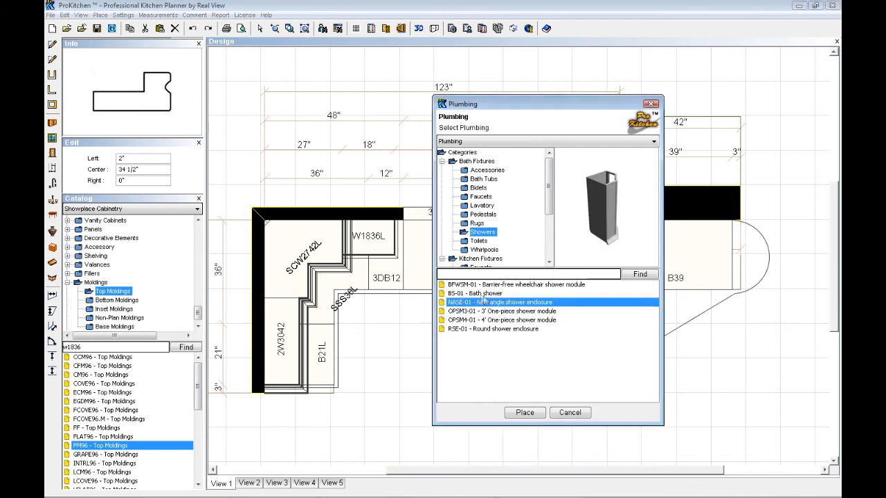
{"action": "left_click", "coordinate": [486, 285]}
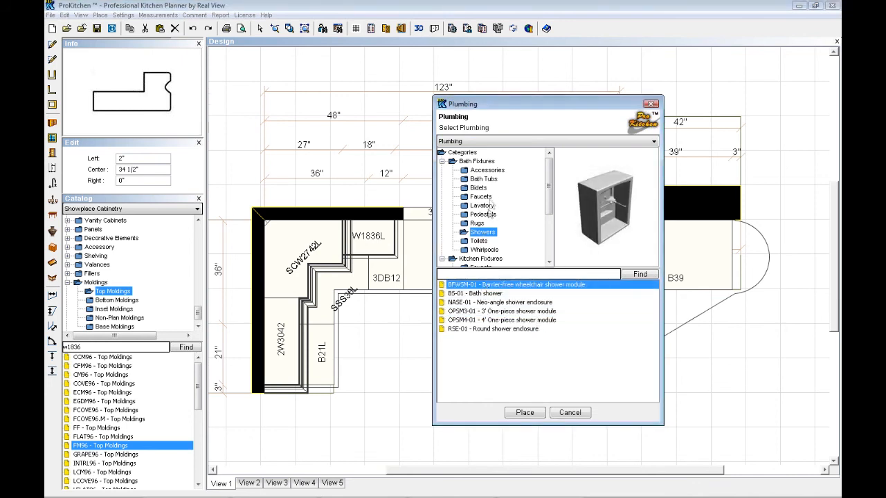
{"action": "left_click", "coordinate": [482, 215]}
{"action": "left_click", "coordinate": [484, 320]}
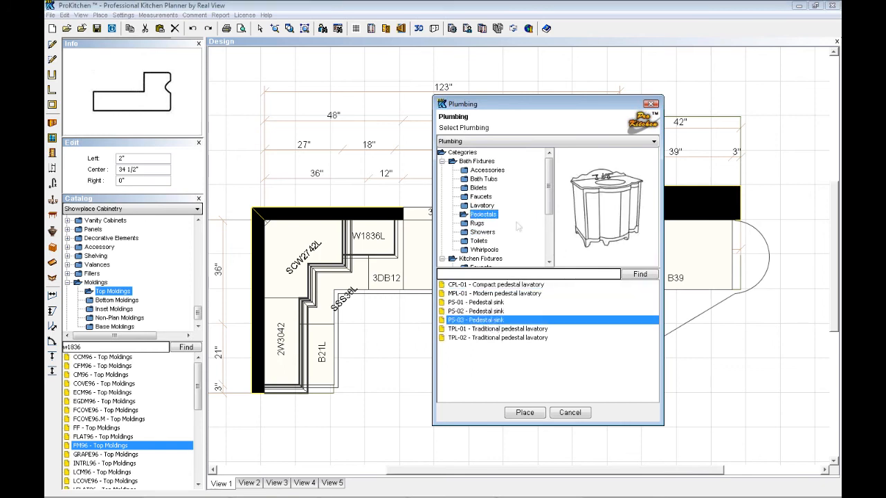
Step: Place the 2BUMS-01 two-basin undercounter metal sink in the countertop over the 2SRB36 base beneath the window
{"action": "scroll", "coordinate": [523, 226], "scroll_direction": "down", "scroll_amount": 3}
{"action": "left_click", "coordinate": [511, 253]}
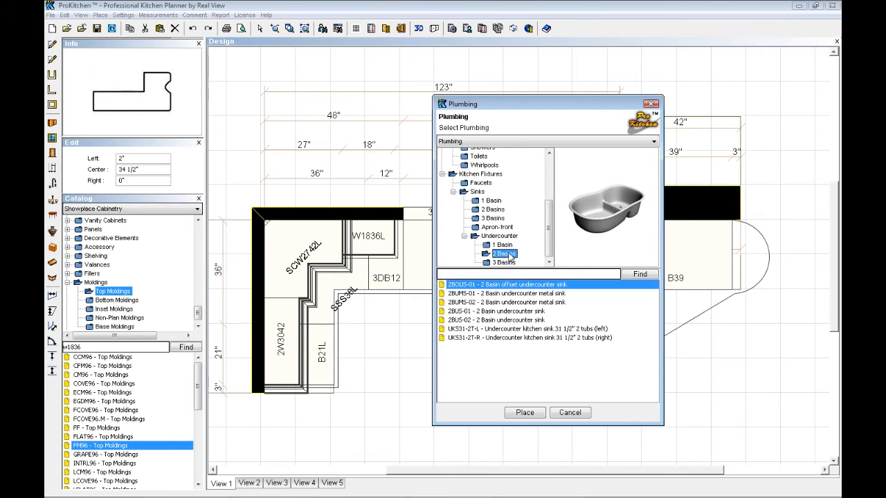
{"action": "left_click", "coordinate": [524, 303]}
{"action": "left_click", "coordinate": [515, 295]}
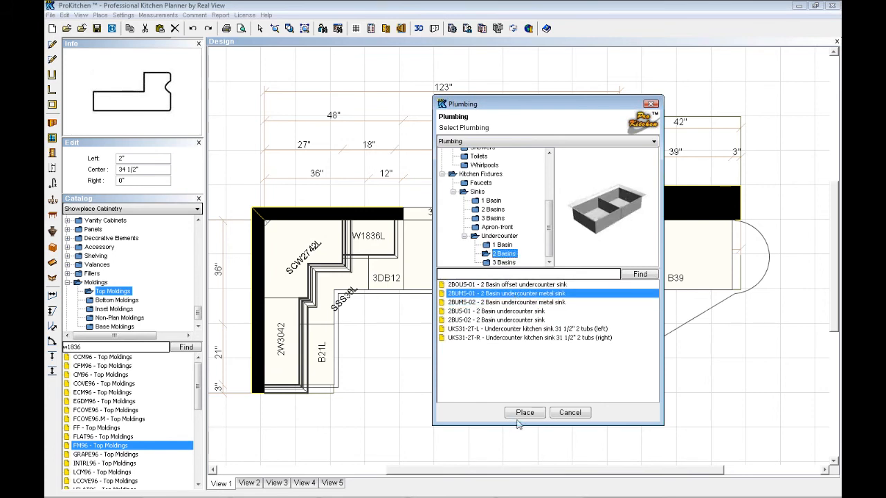
{"action": "left_click", "coordinate": [523, 413]}
{"action": "left_click", "coordinate": [437, 272]}
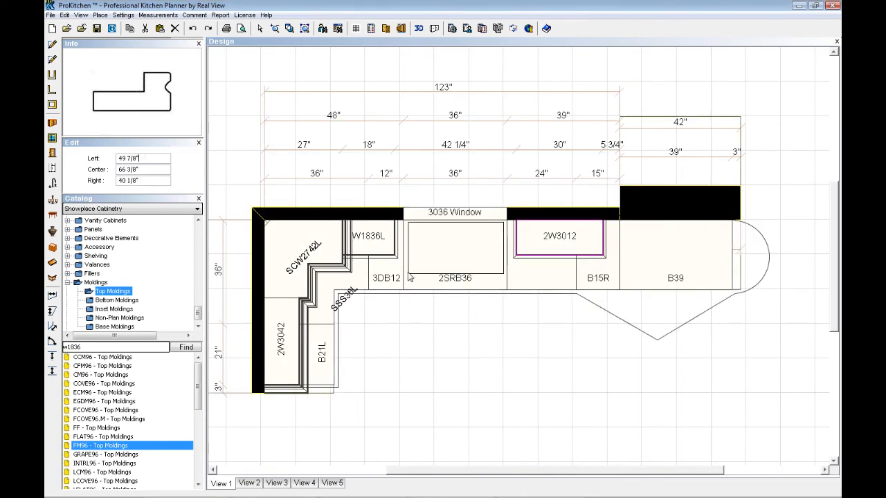
{"action": "left_click", "coordinate": [436, 237]}
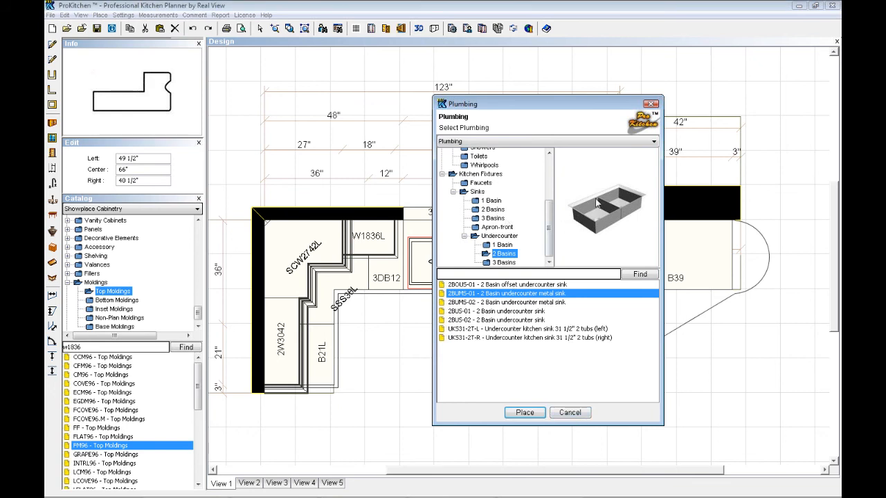
Step: Place the SCPF-03 single control pullout faucet behind the sink, near its end beside the 3DB12 cabinet
{"action": "left_click_drag", "start_coordinate": [520, 106], "coordinate": [635, 110]}
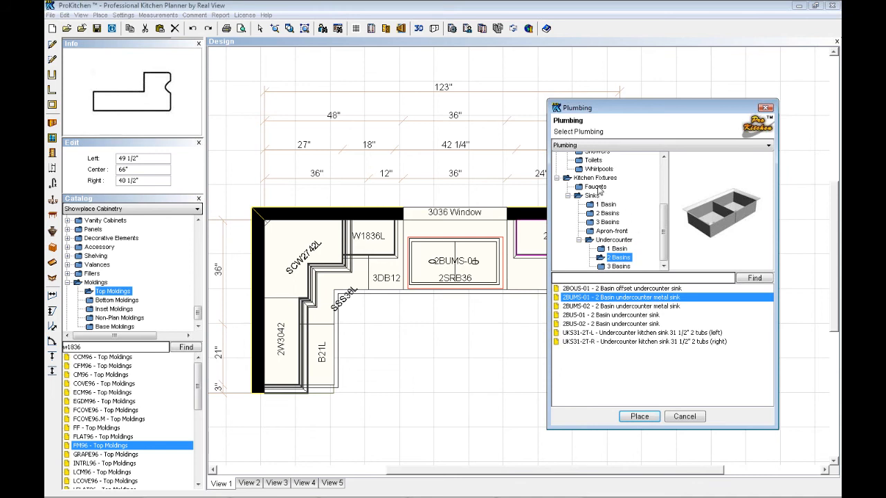
{"action": "left_click", "coordinate": [598, 188]}
{"action": "scroll", "coordinate": [662, 342], "scroll_direction": "down", "scroll_amount": 2}
{"action": "left_click", "coordinate": [642, 392]}
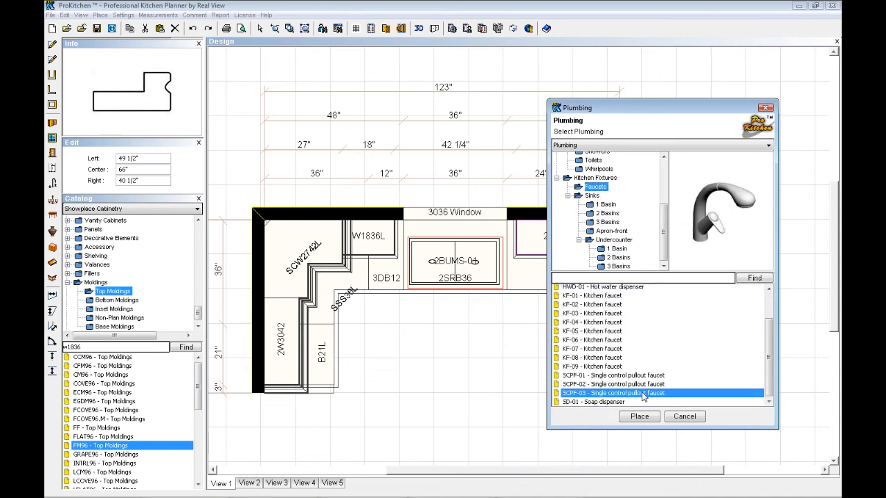
{"action": "left_click", "coordinate": [641, 419]}
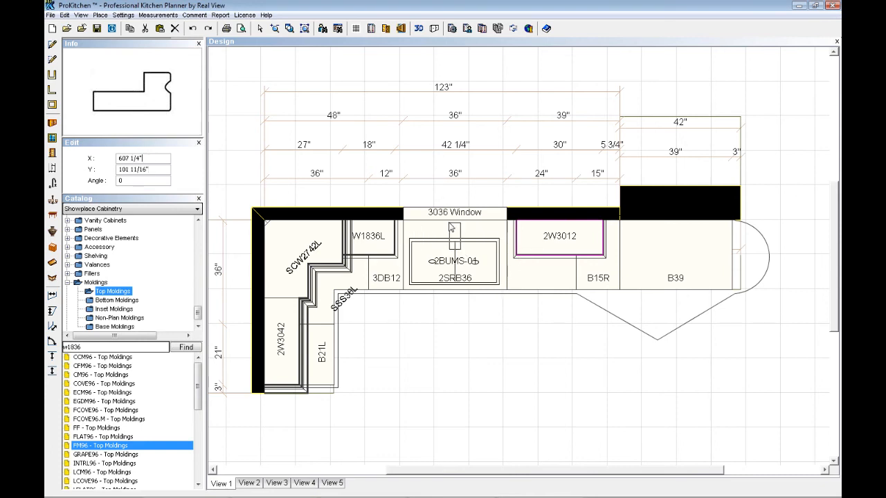
{"action": "left_click", "coordinate": [415, 228]}
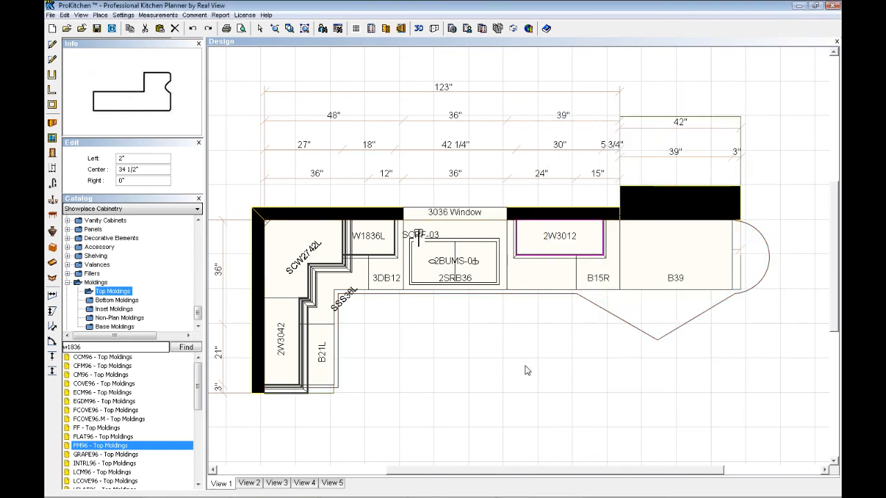
Step: Center the SCPF-03 faucet on the sink base beneath the window
{"action": "right_click", "coordinate": [419, 233]}
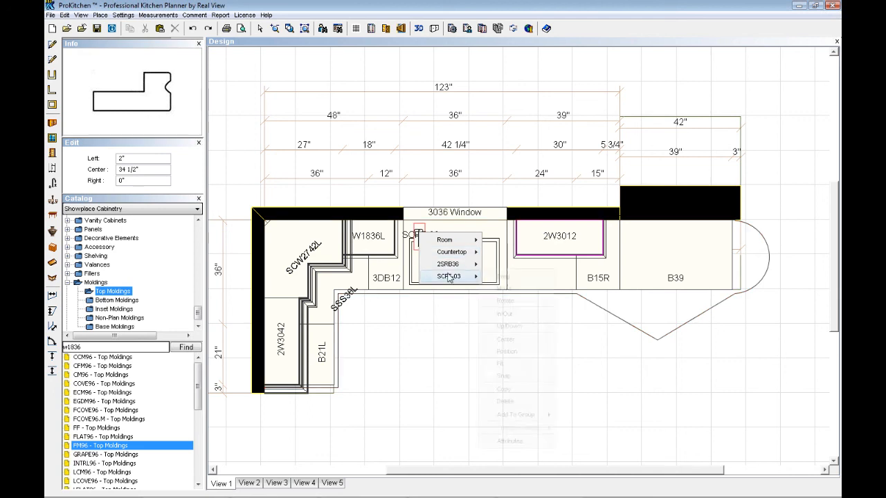
{"action": "mouse_move", "coordinate": [450, 276]}
{"action": "left_click", "coordinate": [506, 339]}
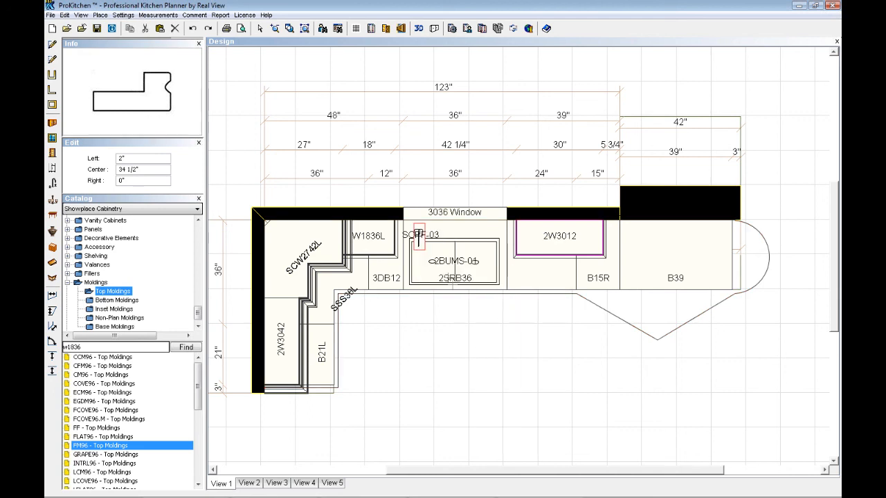
{"action": "left_click", "coordinate": [450, 276]}
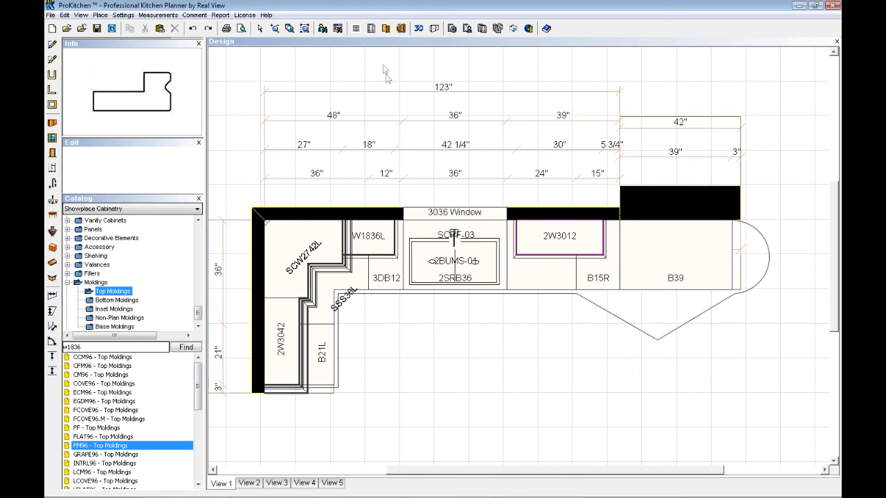
Step: Display the bill of materials with the design's plan items
{"action": "left_click", "coordinate": [372, 28]}
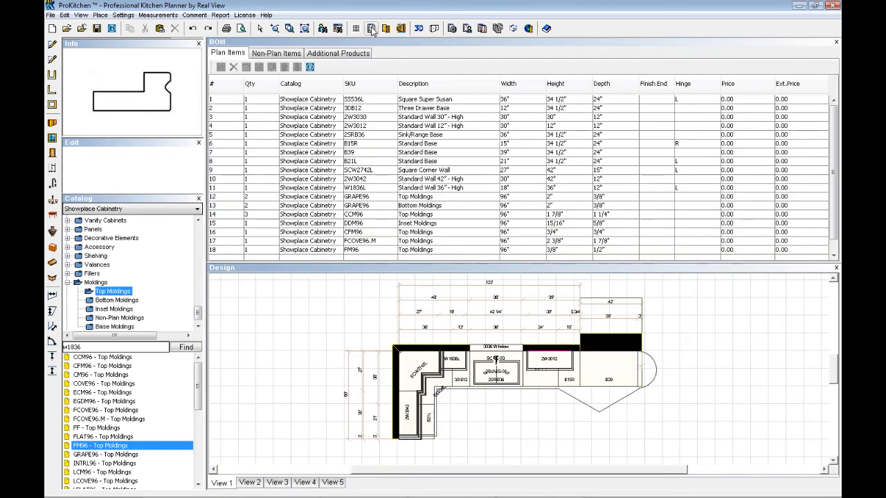
Step: Highlight the 3DB12, 2W3030, 2W3012 and 2SRB36 items one by one from the bill of materials to locate them in the plan
{"action": "left_click", "coordinate": [425, 108]}
{"action": "left_click", "coordinate": [425, 117]}
{"action": "left_click", "coordinate": [425, 125]}
{"action": "left_click", "coordinate": [427, 135]}
Step: Reorder the B15R standard base in the plan items so it sits directly above the 2SRB36 sink base
{"action": "left_click", "coordinate": [428, 144]}
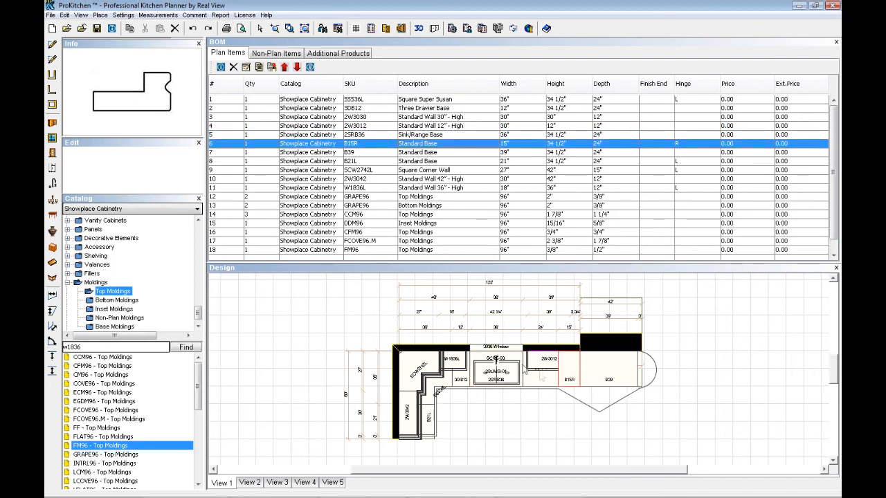
{"action": "left_click", "coordinate": [285, 67]}
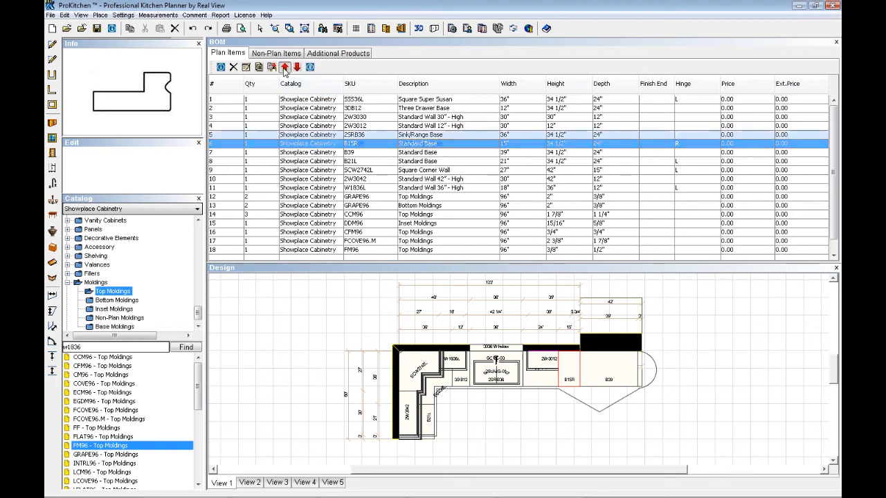
{"action": "left_click", "coordinate": [285, 67]}
{"action": "left_click", "coordinate": [284, 67]}
{"action": "left_click", "coordinate": [284, 67]}
{"action": "left_click", "coordinate": [285, 68]}
{"action": "left_click", "coordinate": [297, 67]}
{"action": "left_click", "coordinate": [296, 67]}
{"action": "left_click", "coordinate": [297, 67]}
{"action": "left_click", "coordinate": [297, 67]}
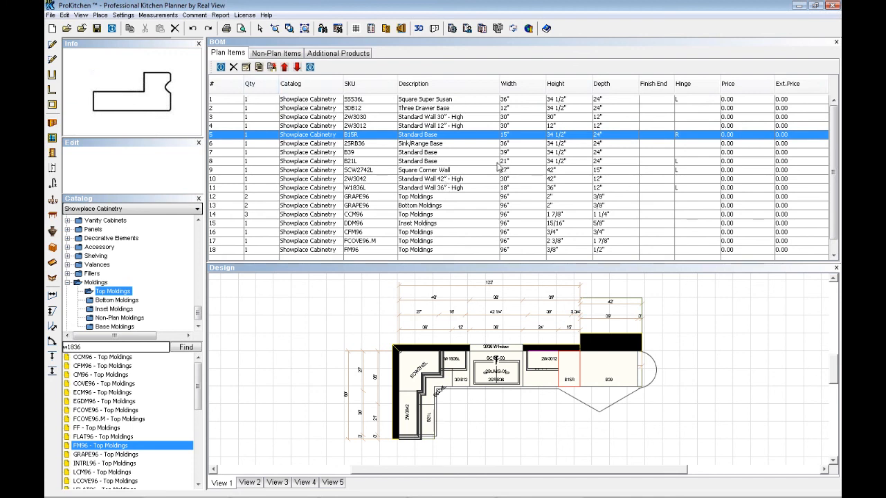
Step: Review the attributes of the B39 base from the design and of the 2W3012 wall cabinet from the plan items, changing nothing
{"action": "left_click", "coordinate": [612, 379]}
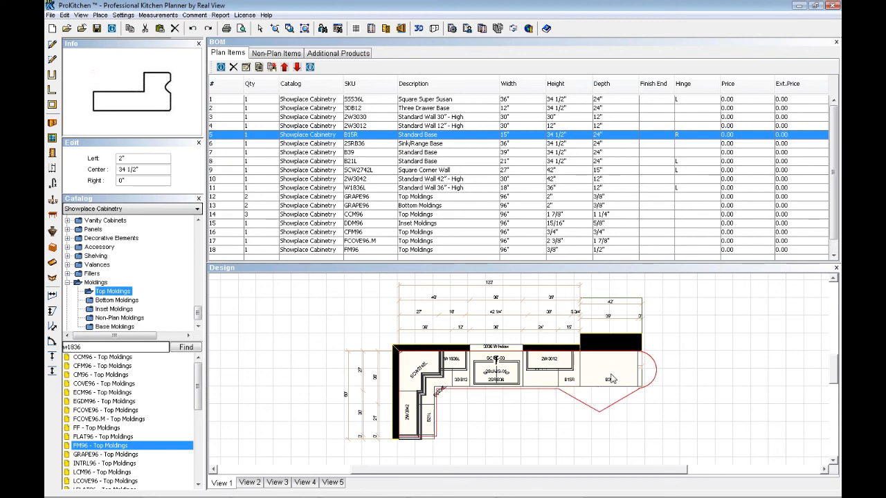
{"action": "double_click", "coordinate": [612, 379]}
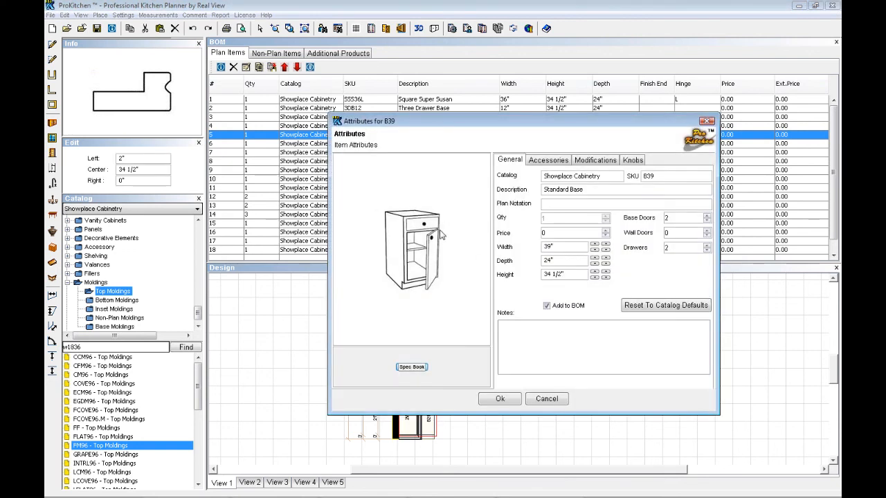
{"action": "left_click", "coordinate": [546, 399]}
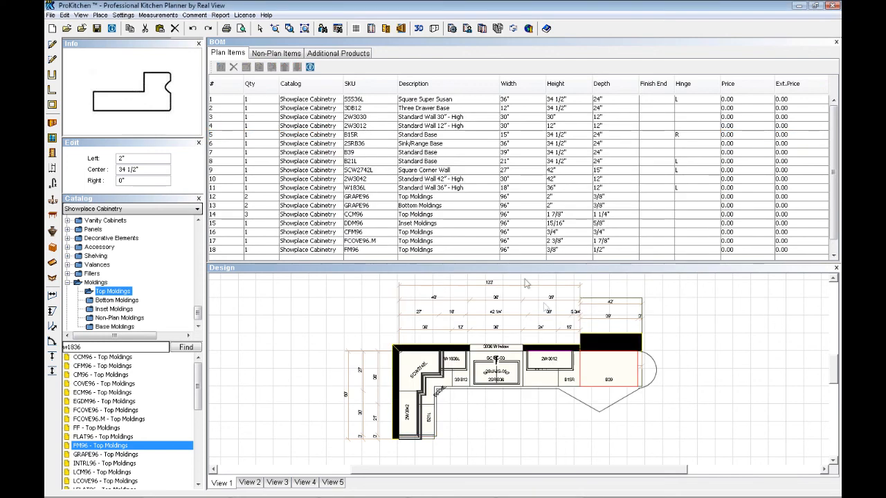
{"action": "left_click", "coordinate": [424, 126]}
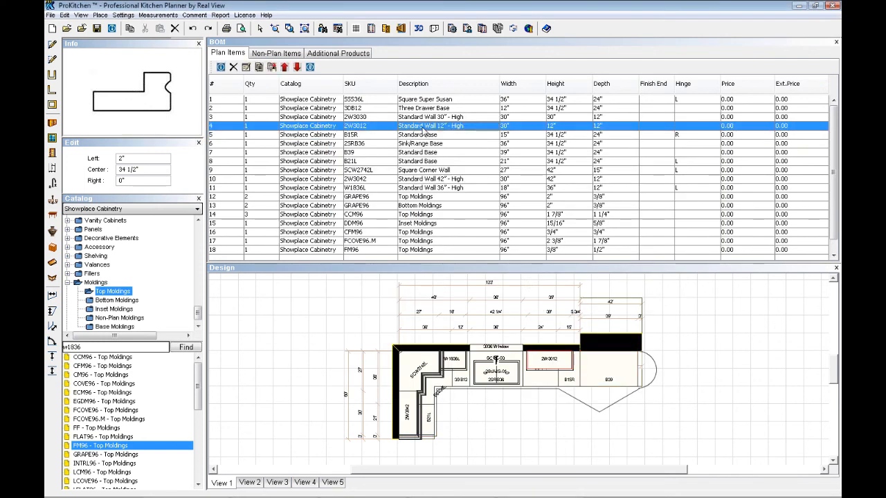
{"action": "double_click", "coordinate": [421, 129]}
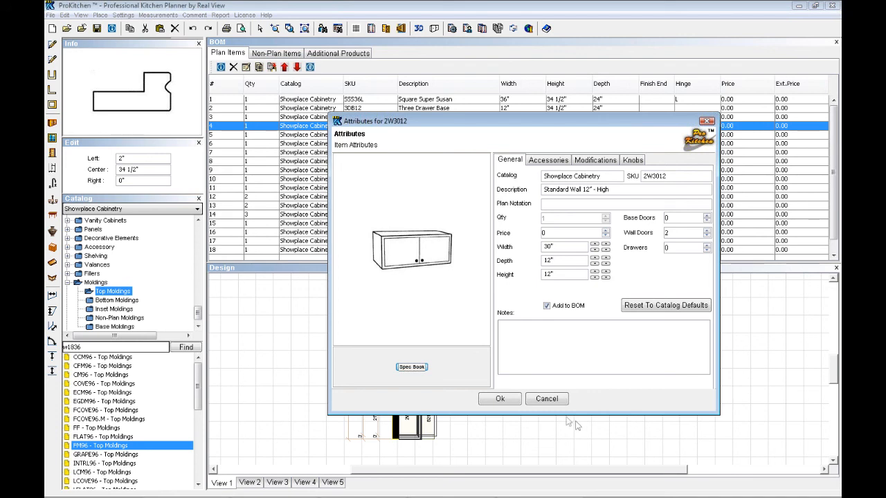
{"action": "left_click", "coordinate": [546, 399]}
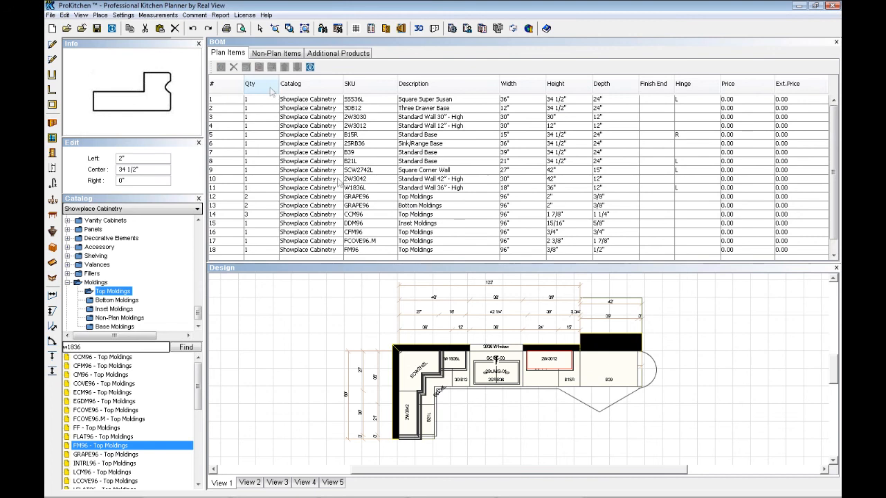
Step: Add the CCM96 top molding from the catalog to the non-plan items with a quantity of 4
{"action": "left_click", "coordinate": [269, 54]}
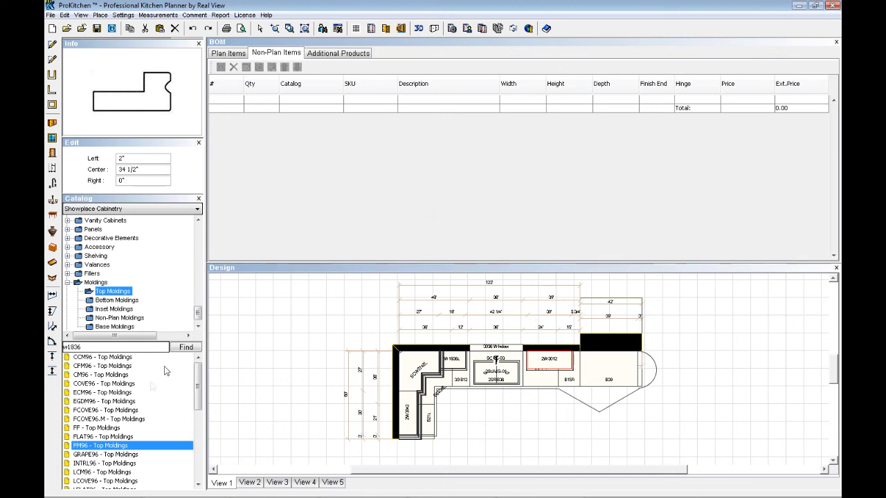
{"action": "left_click", "coordinate": [100, 357]}
{"action": "left_click_drag", "start_coordinate": [100, 363], "coordinate": [366, 108]}
{"action": "left_click", "coordinate": [437, 101]}
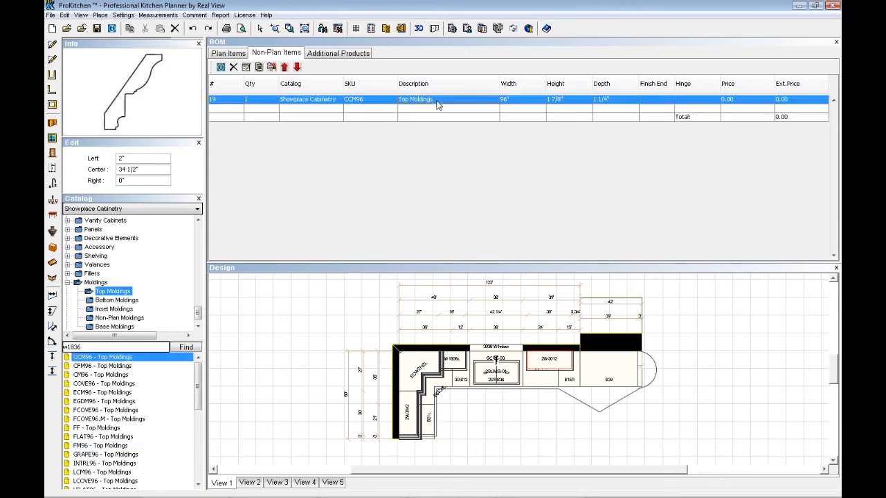
{"action": "double_click", "coordinate": [437, 101]}
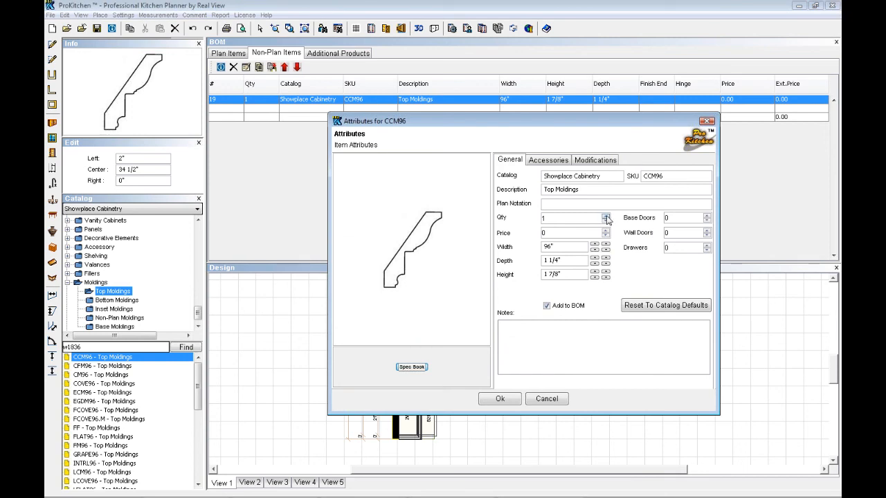
{"action": "left_click", "coordinate": [605, 216]}
{"action": "left_click", "coordinate": [500, 399]}
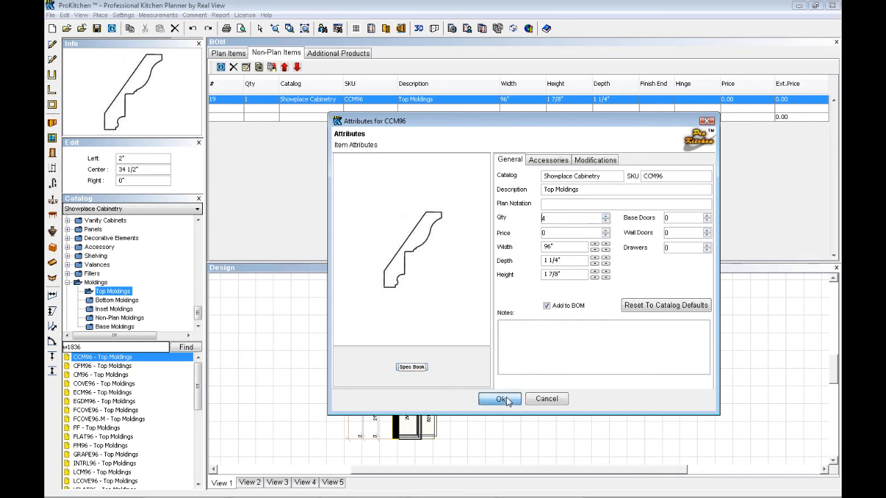
Step: Add the WPF0936 wall pull-out rack from the Wall category to the non-plan items
{"action": "left_click_drag", "start_coordinate": [197, 313], "coordinate": [199, 234]}
{"action": "left_click", "coordinate": [119, 263]}
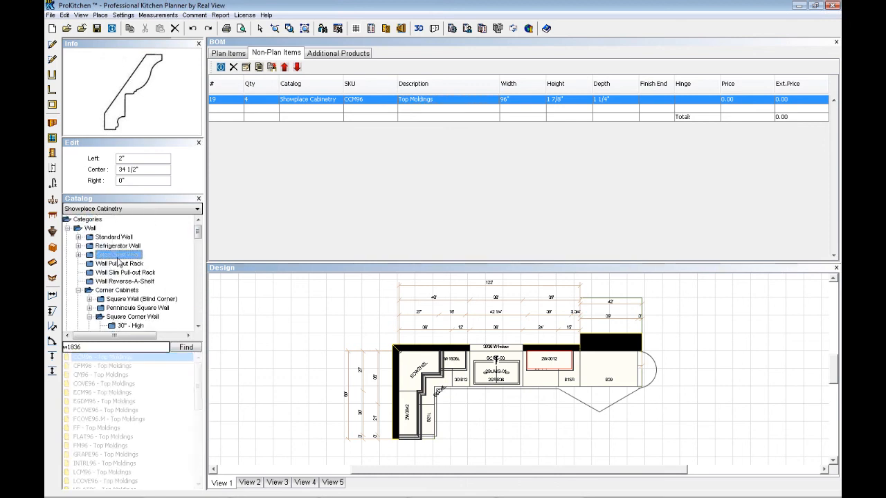
{"action": "left_click_drag", "start_coordinate": [118, 365], "coordinate": [367, 119]}
Step: Add the SW2436RVL square wall blind corner cabinet, 36" high, to the non-plan items
{"action": "left_click", "coordinate": [122, 299]}
{"action": "left_click", "coordinate": [130, 316]}
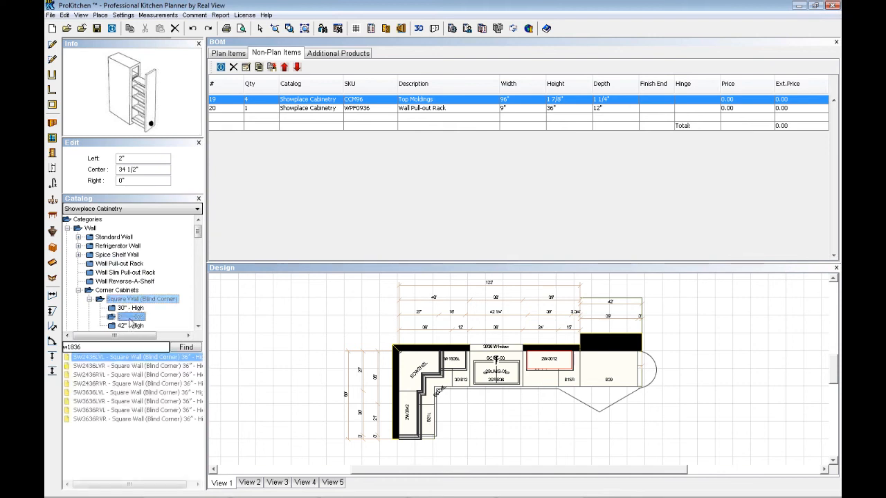
{"action": "left_click", "coordinate": [114, 375]}
{"action": "left_click_drag", "start_coordinate": [114, 379], "coordinate": [402, 130]}
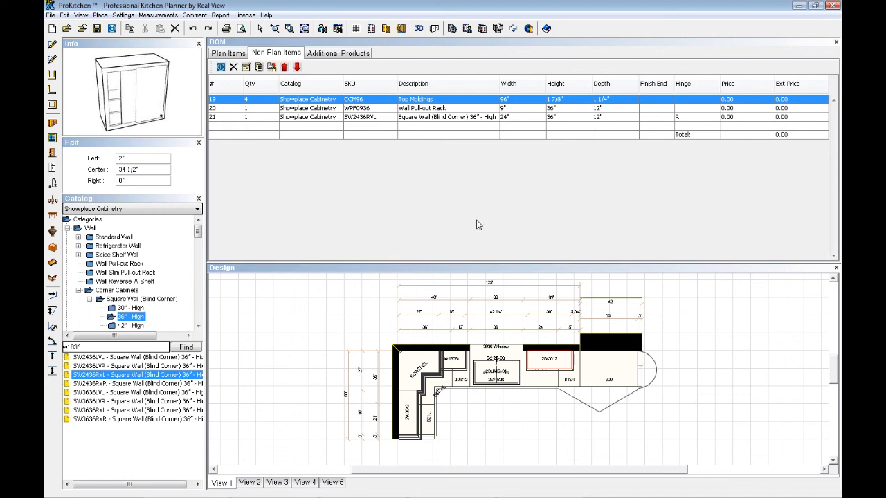
Step: Add an additional product line with Showplace Cabinetry as its catalog and open its FQ # for editing
{"action": "left_click", "coordinate": [340, 55]}
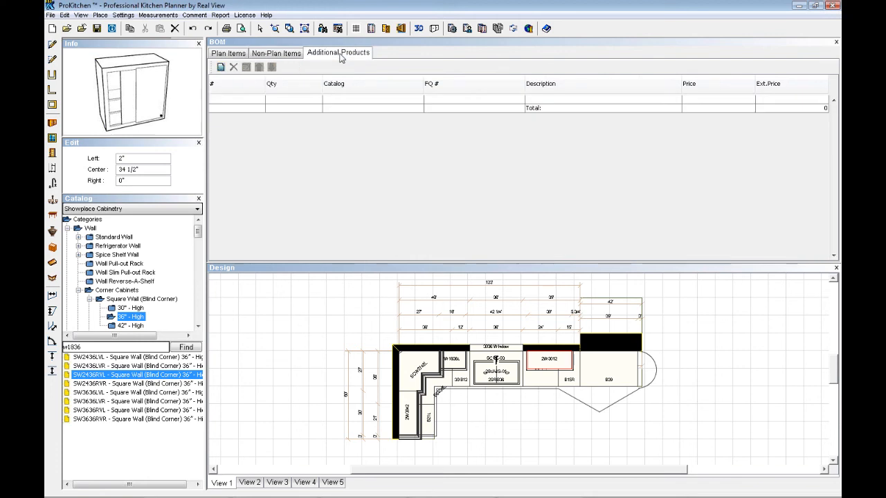
{"action": "left_click", "coordinate": [398, 101]}
{"action": "scroll", "coordinate": [394, 161], "scroll_direction": "down", "scroll_amount": 2}
{"action": "scroll", "coordinate": [394, 162], "scroll_direction": "down", "scroll_amount": 4}
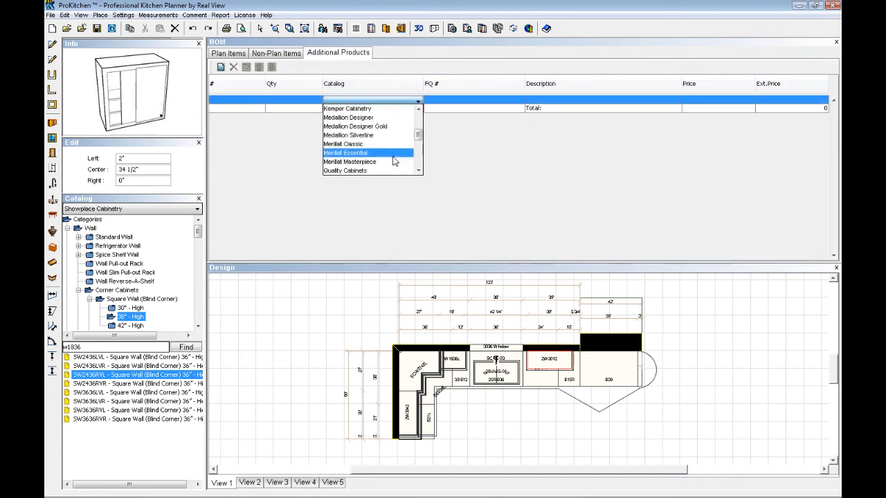
{"action": "left_click", "coordinate": [357, 149]}
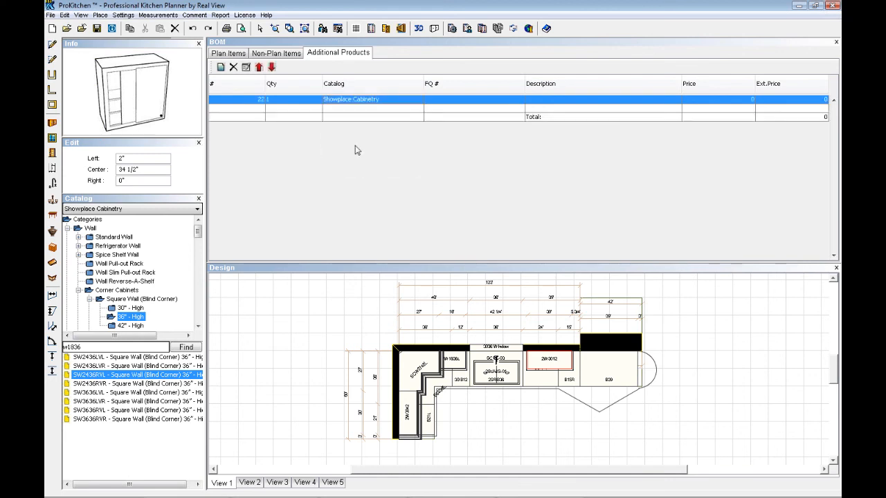
{"action": "left_click", "coordinate": [439, 101]}
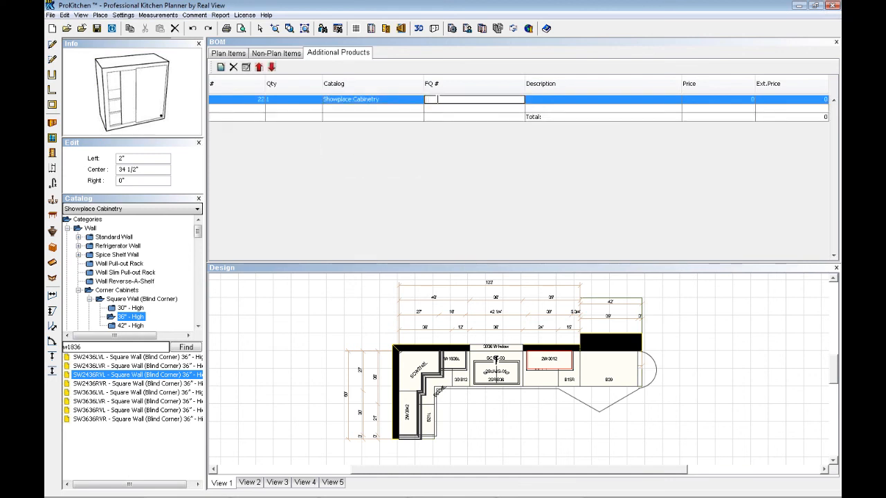